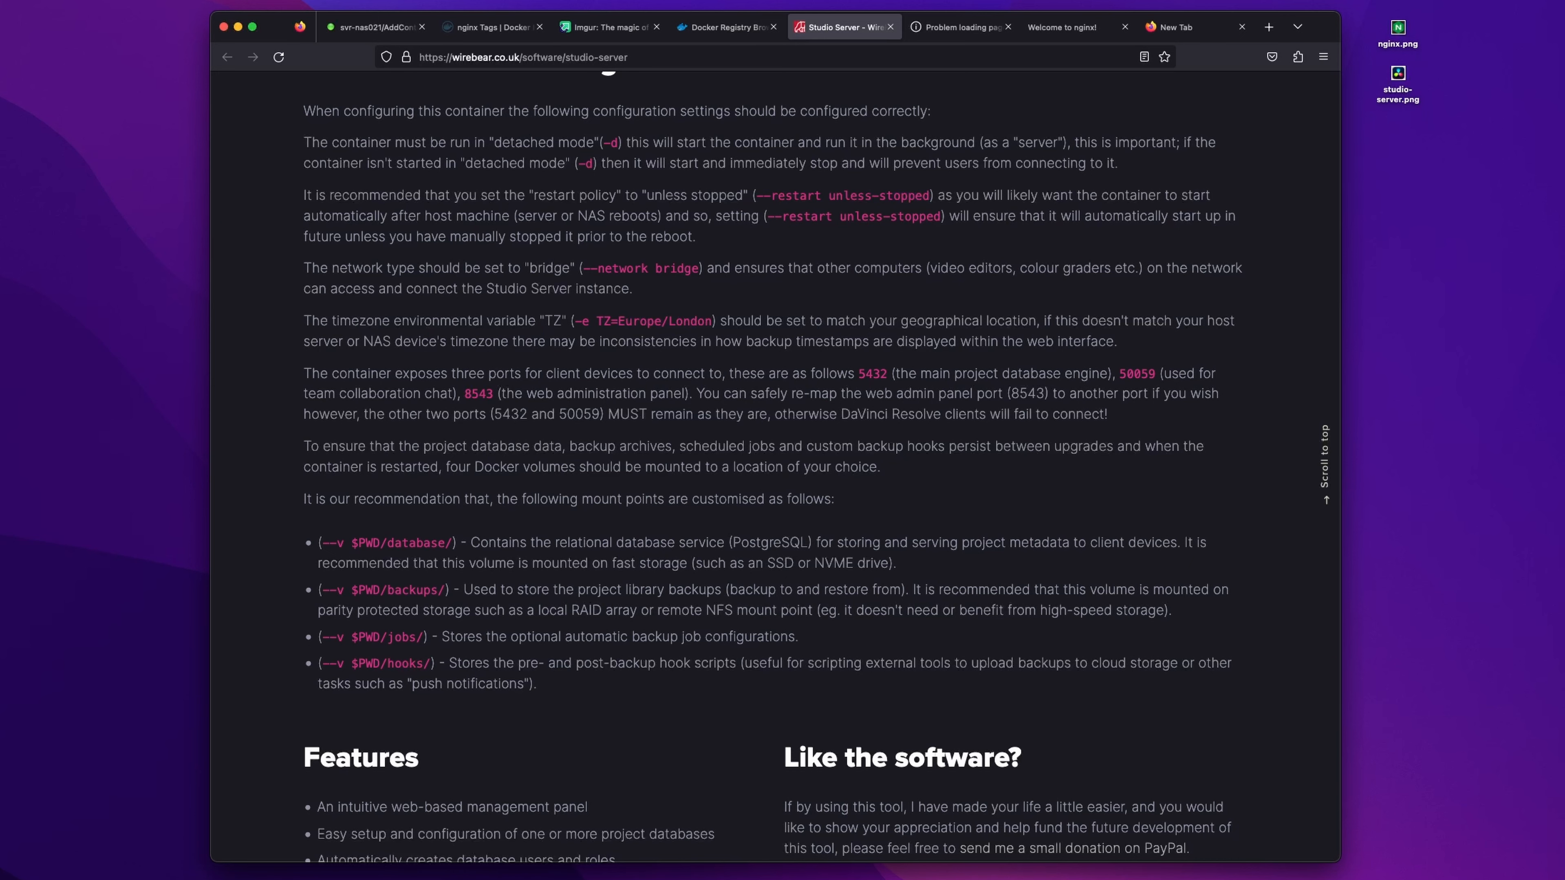
Add a Database path mapping /var/studio-server/database/ to host path /mnt/user/appdata/studio-server/database/, using that host path as the default value too
click(375, 26)
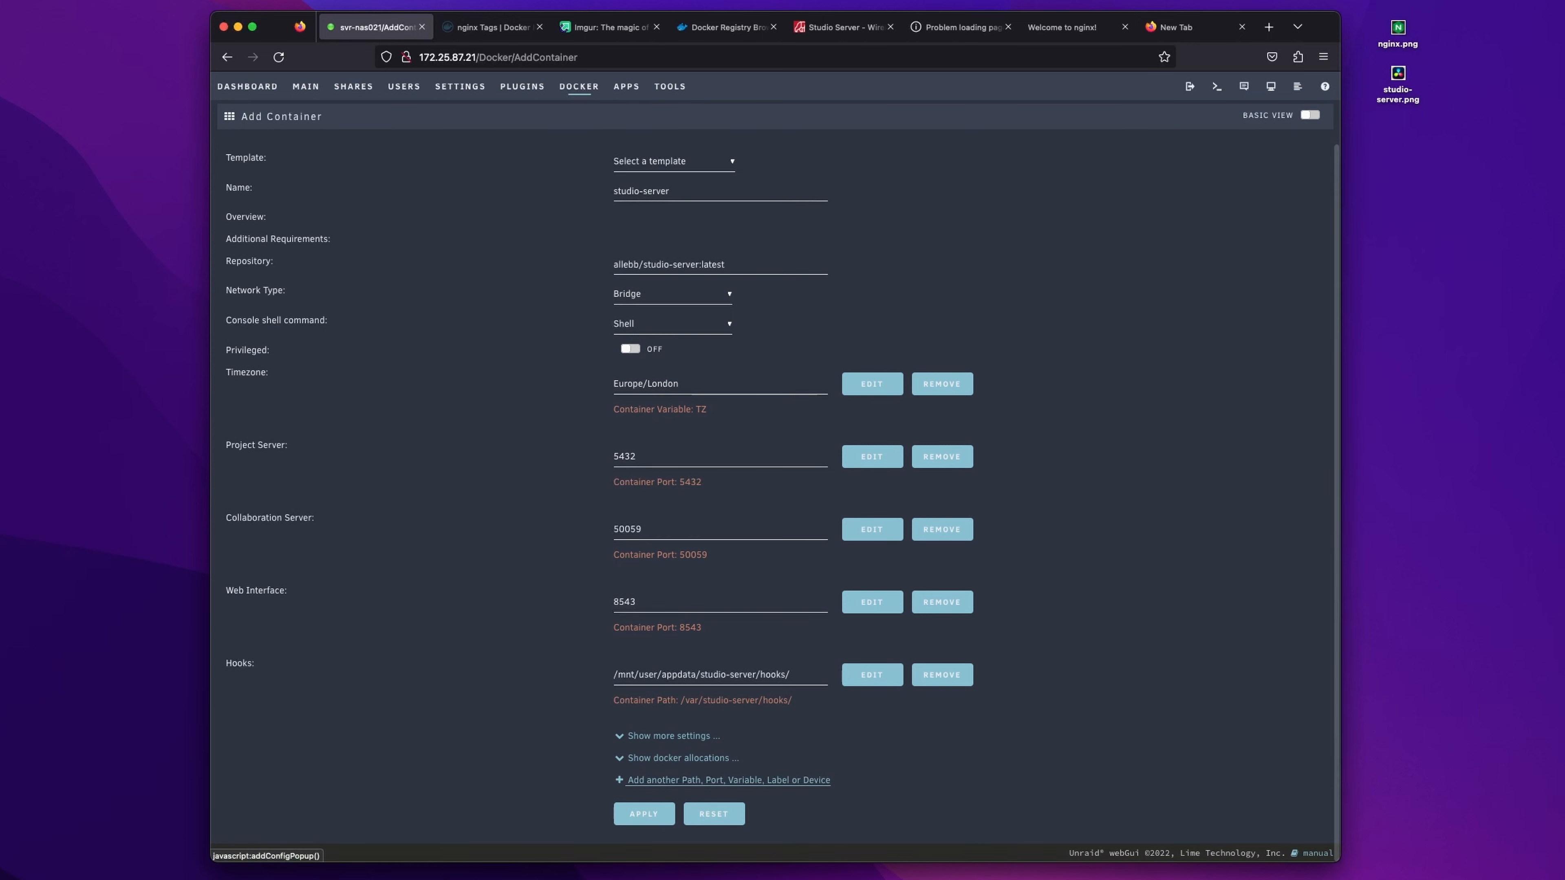
click(727, 780)
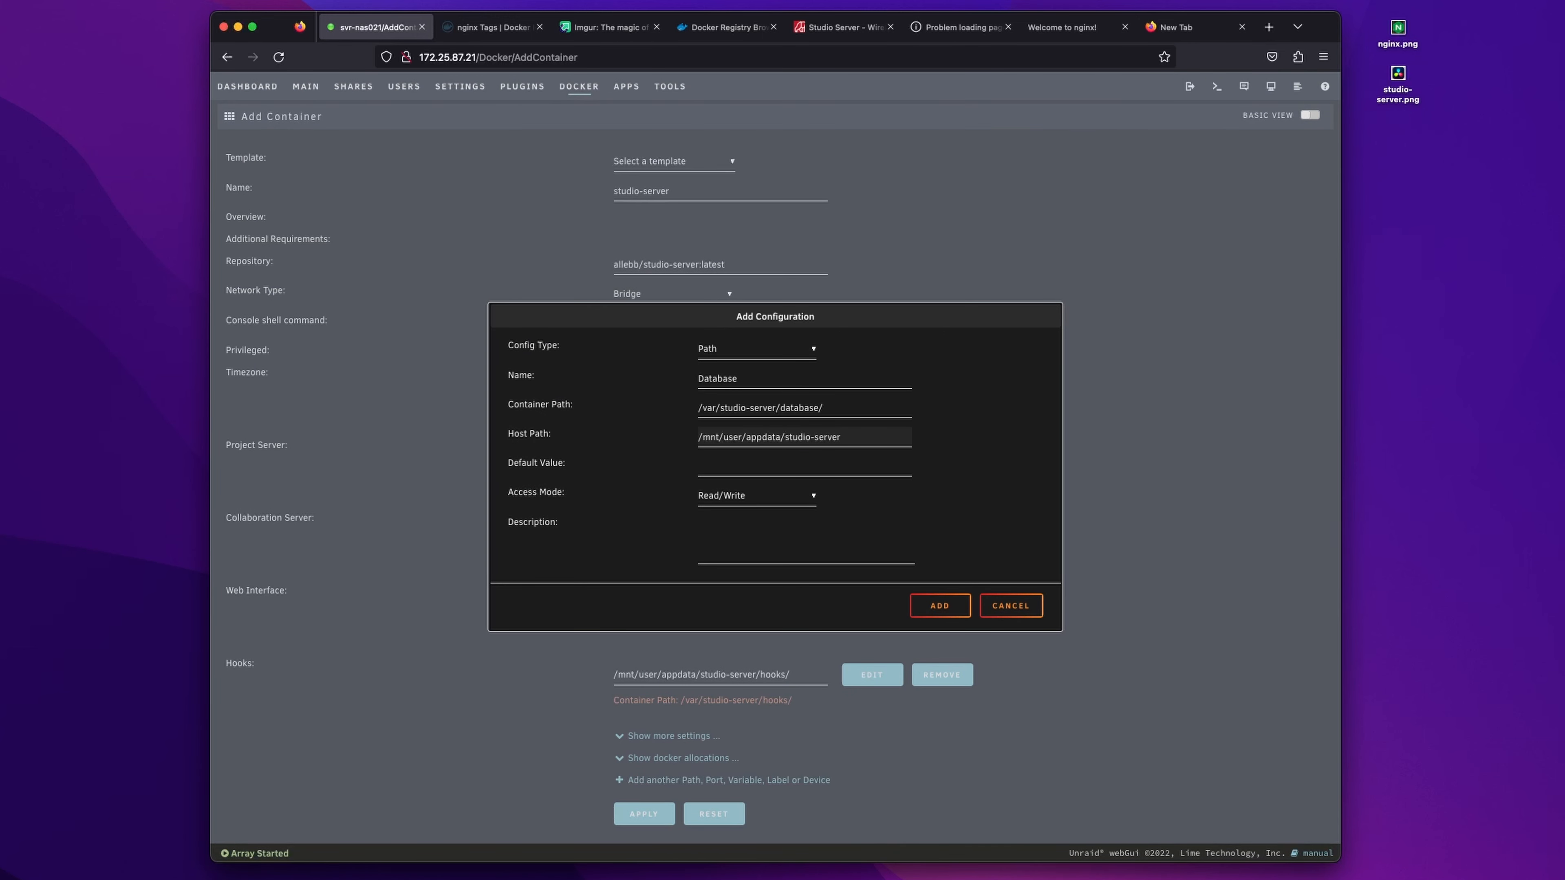
text(/database/)
key(super+a)
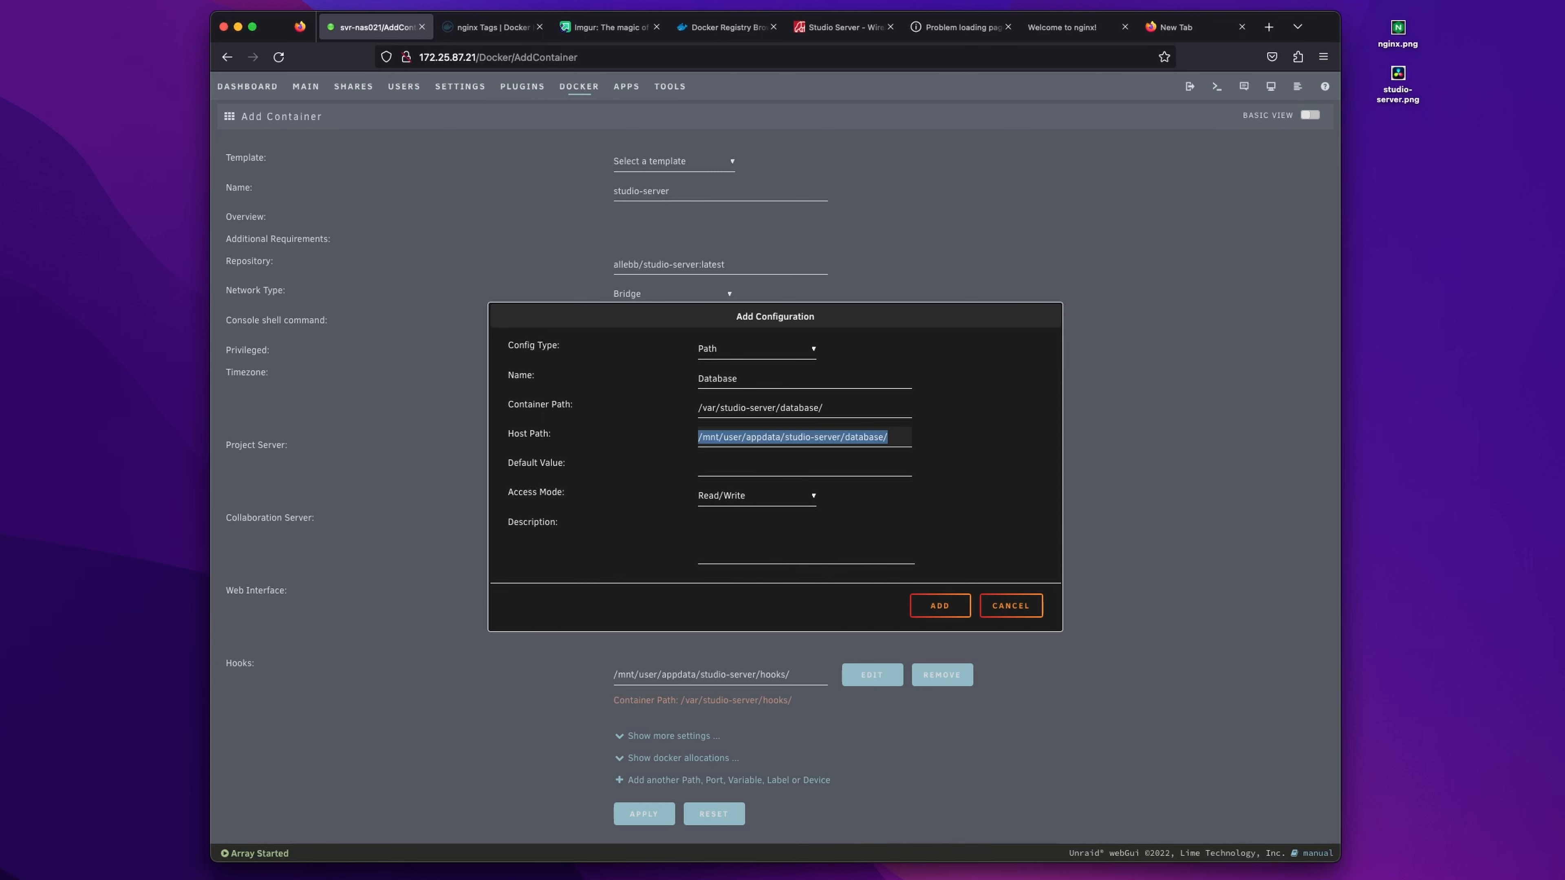
key(super+c)
key(Tab)
key(super+v)
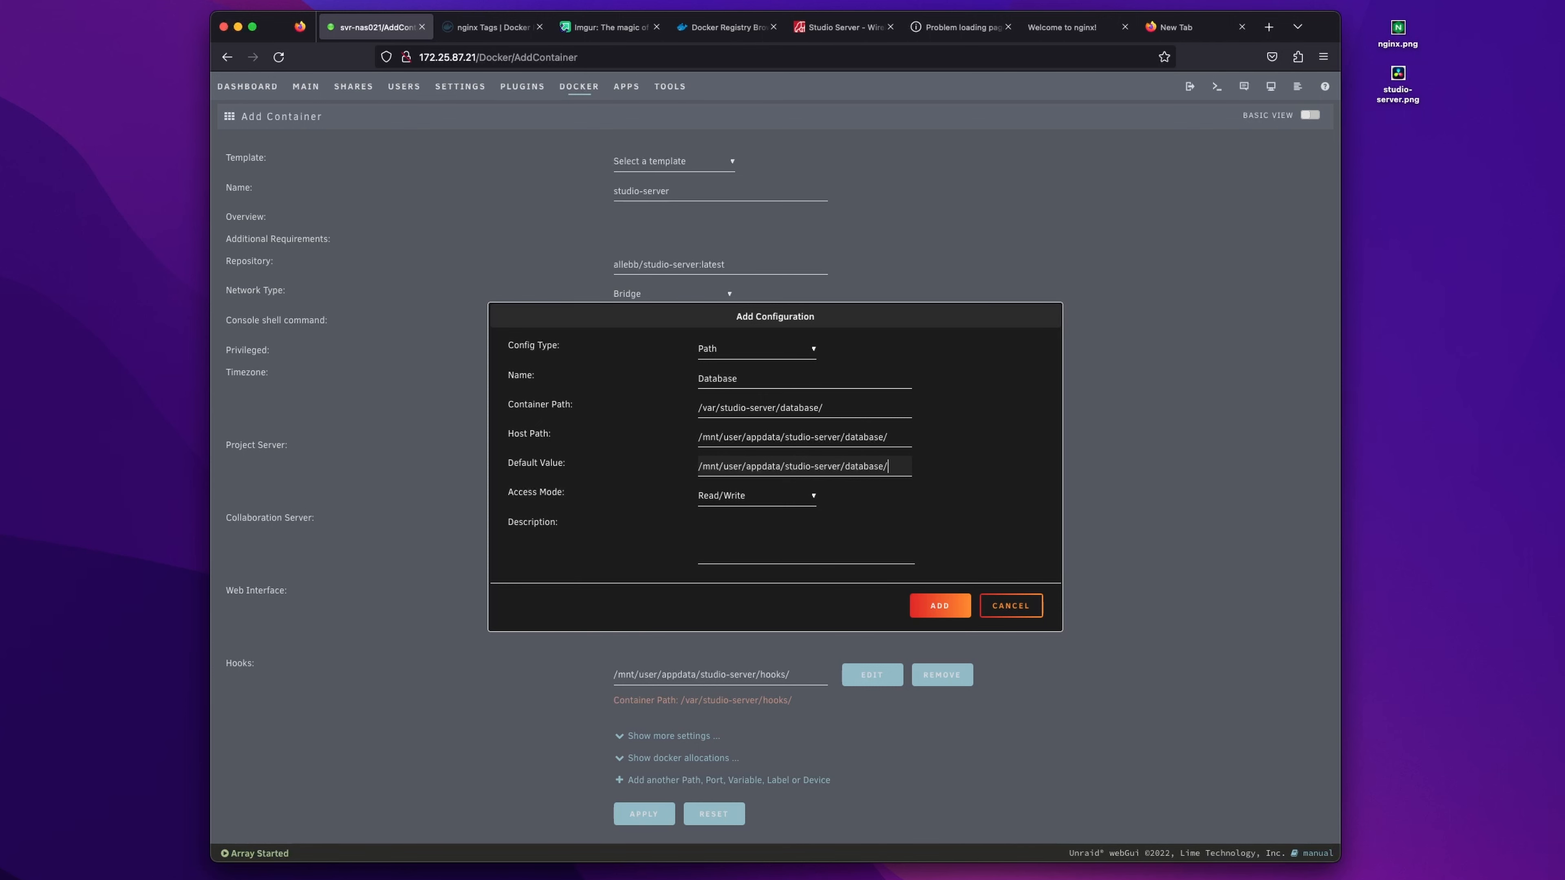
click(940, 606)
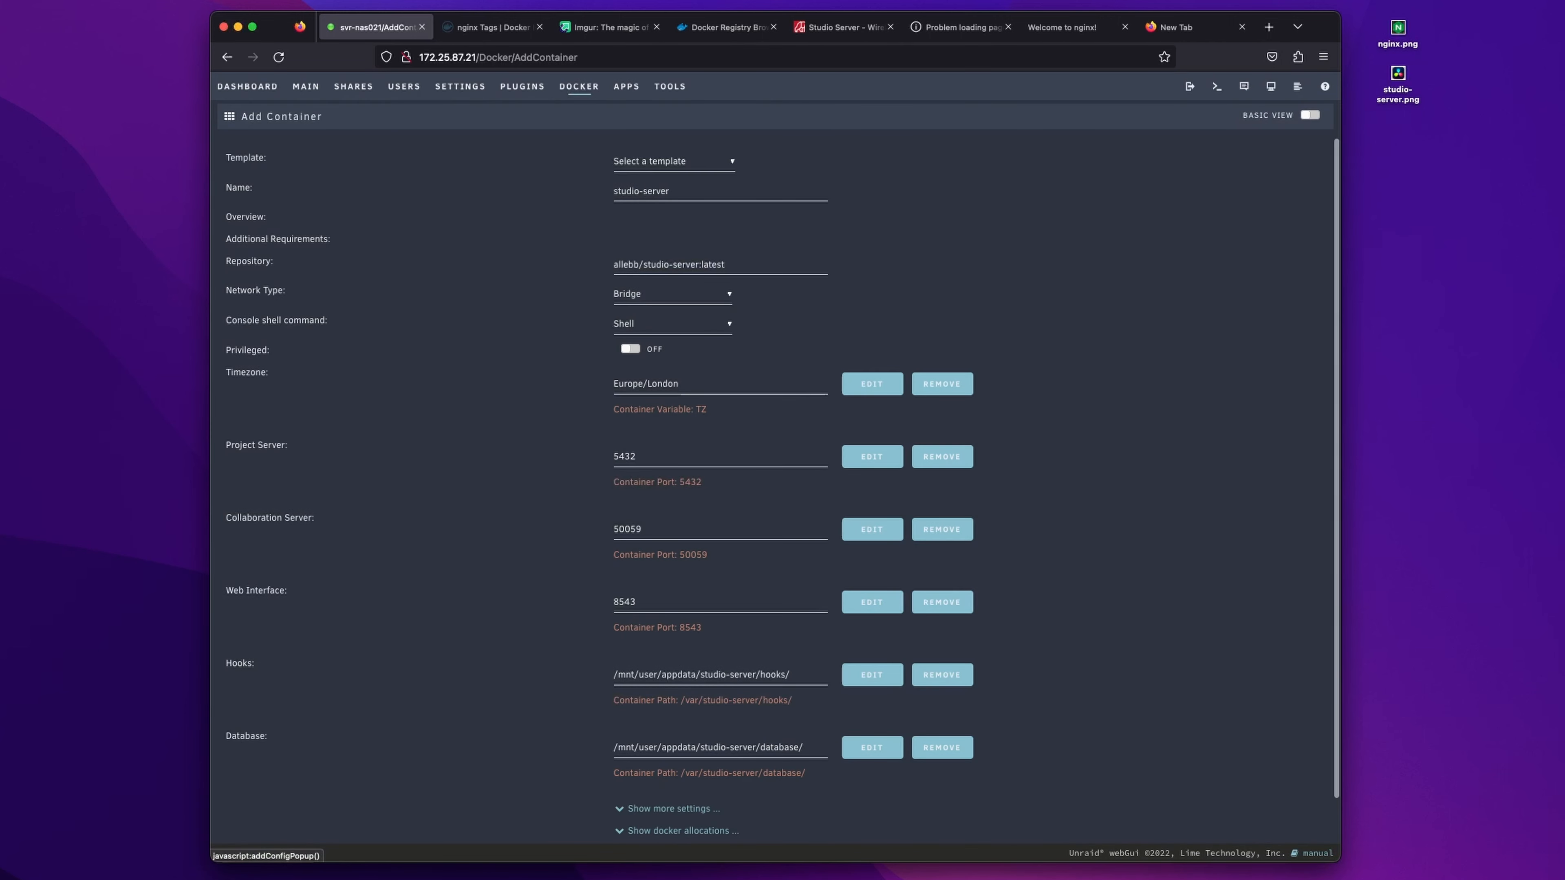
Copy the backups container path /var/studio-server/backups/ from the docker run example on the Studio Server web page
scroll(940, 606, down, 2)
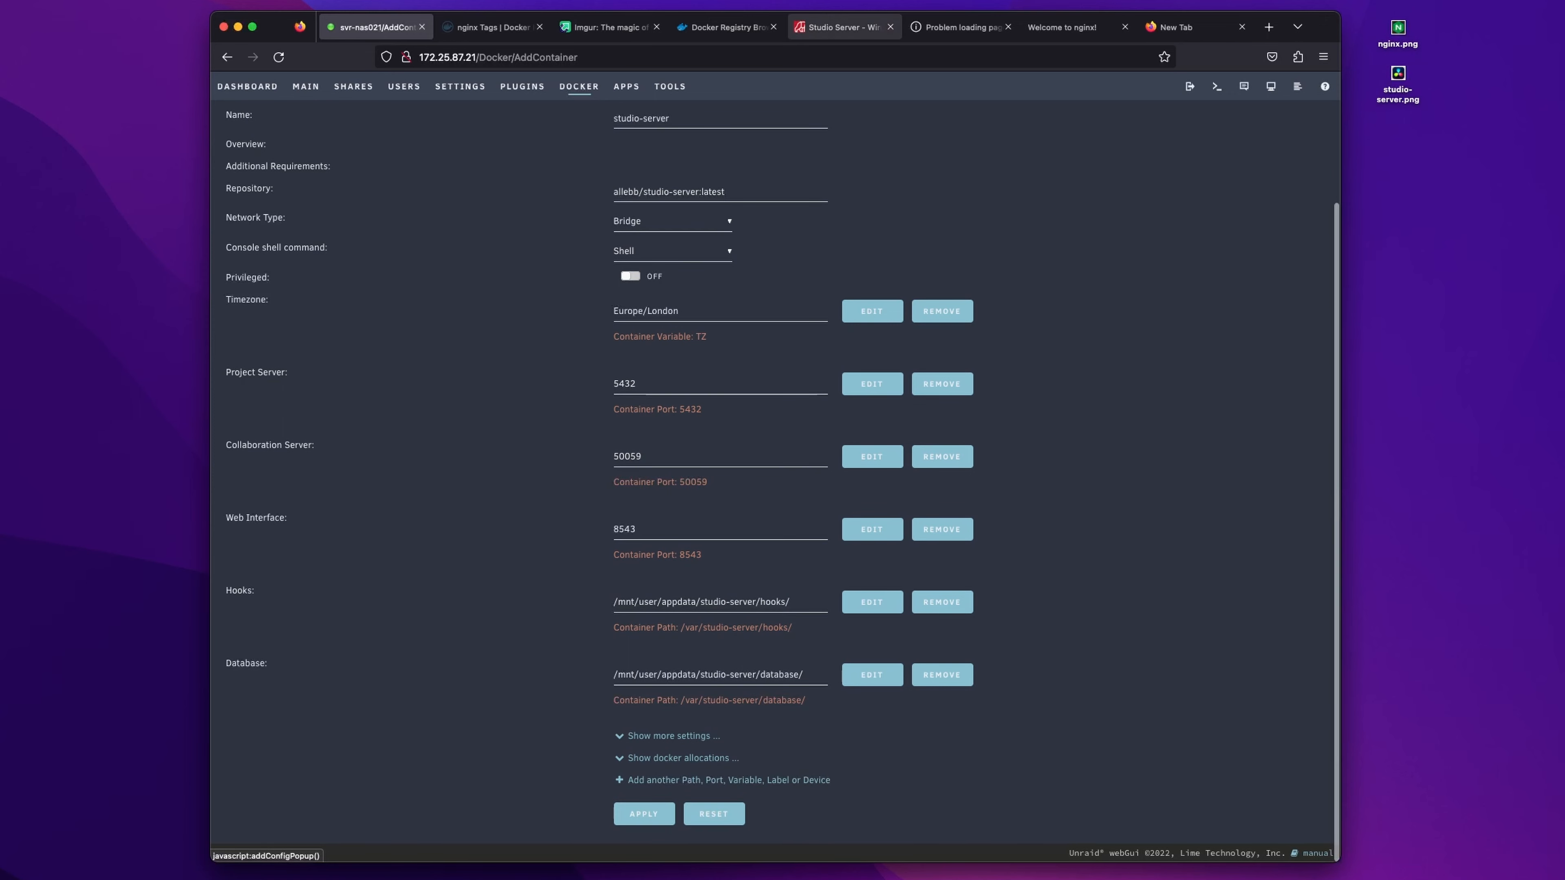
click(844, 28)
click(782, 693)
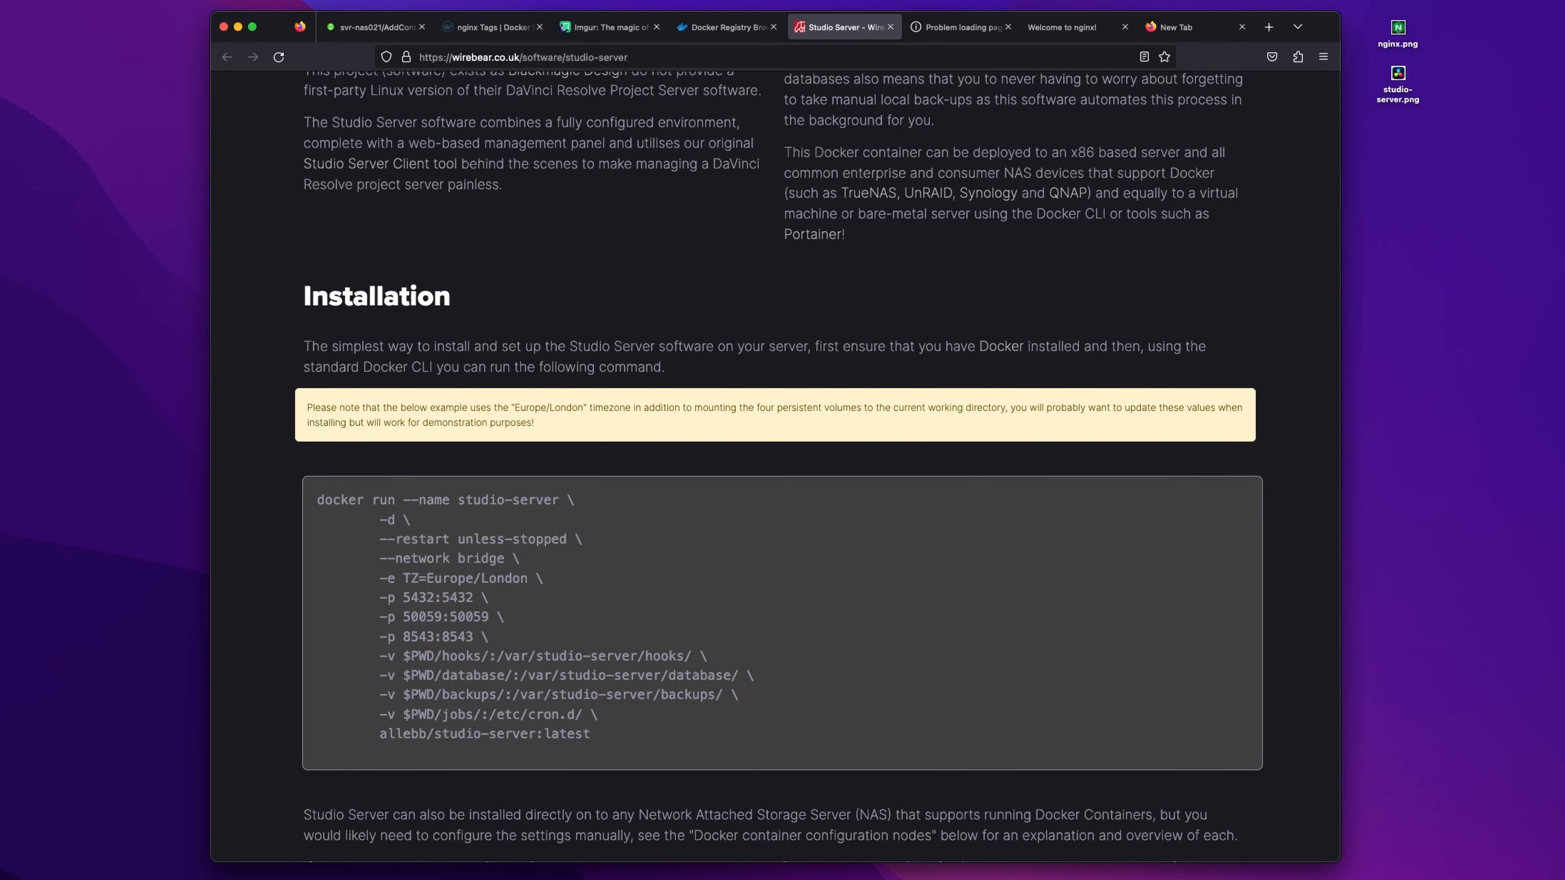
drag(723, 694, 512, 695)
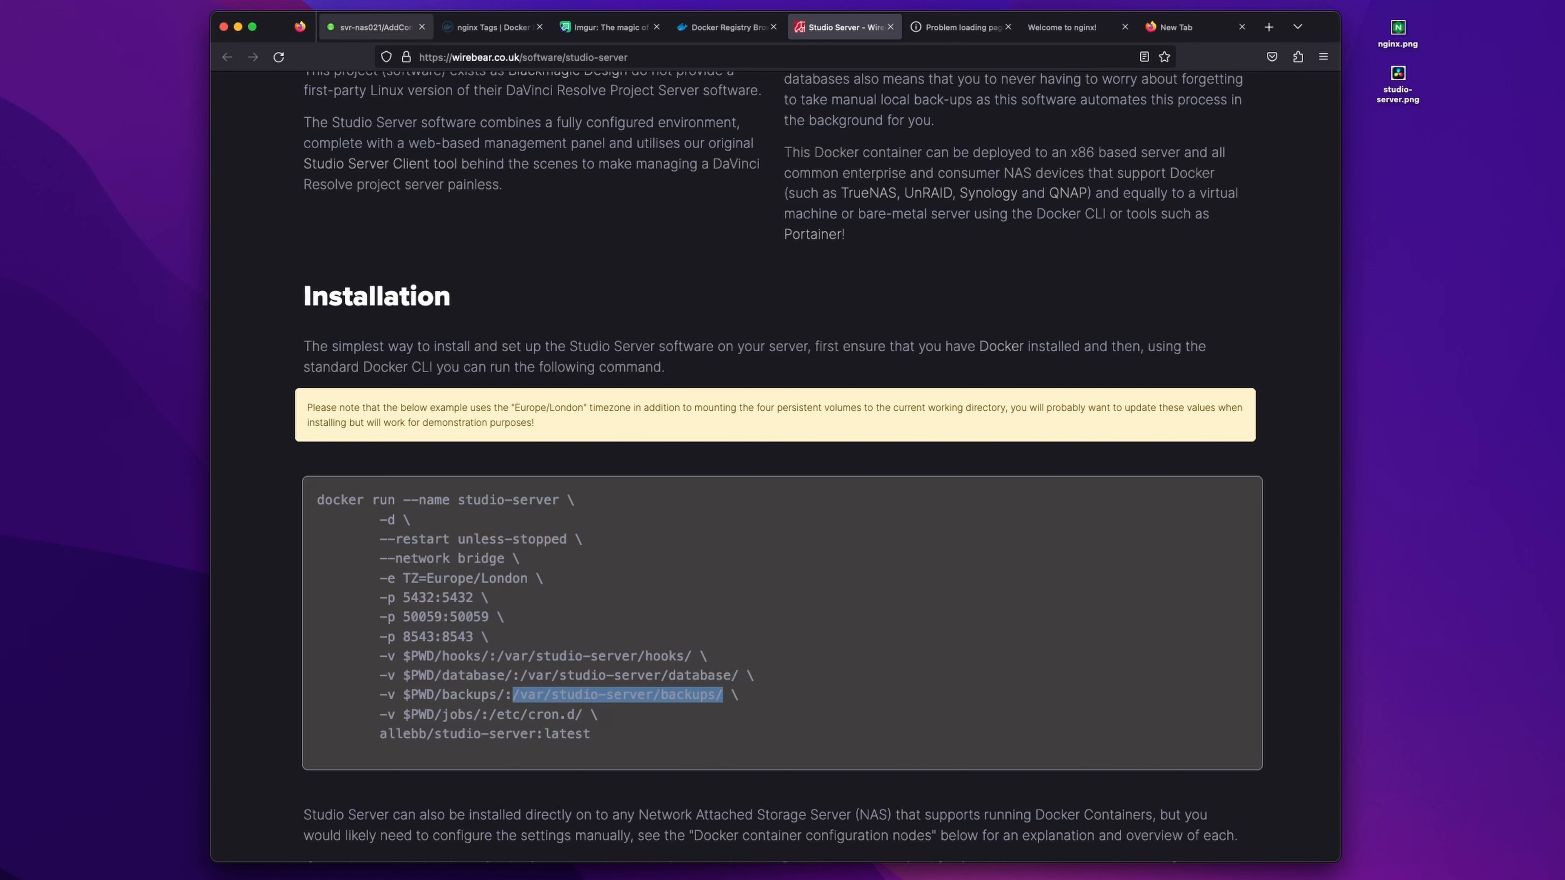
Start another path configuration in the Unraid container form, named Backups, with container path /var/studio-server/backups/
click(376, 27)
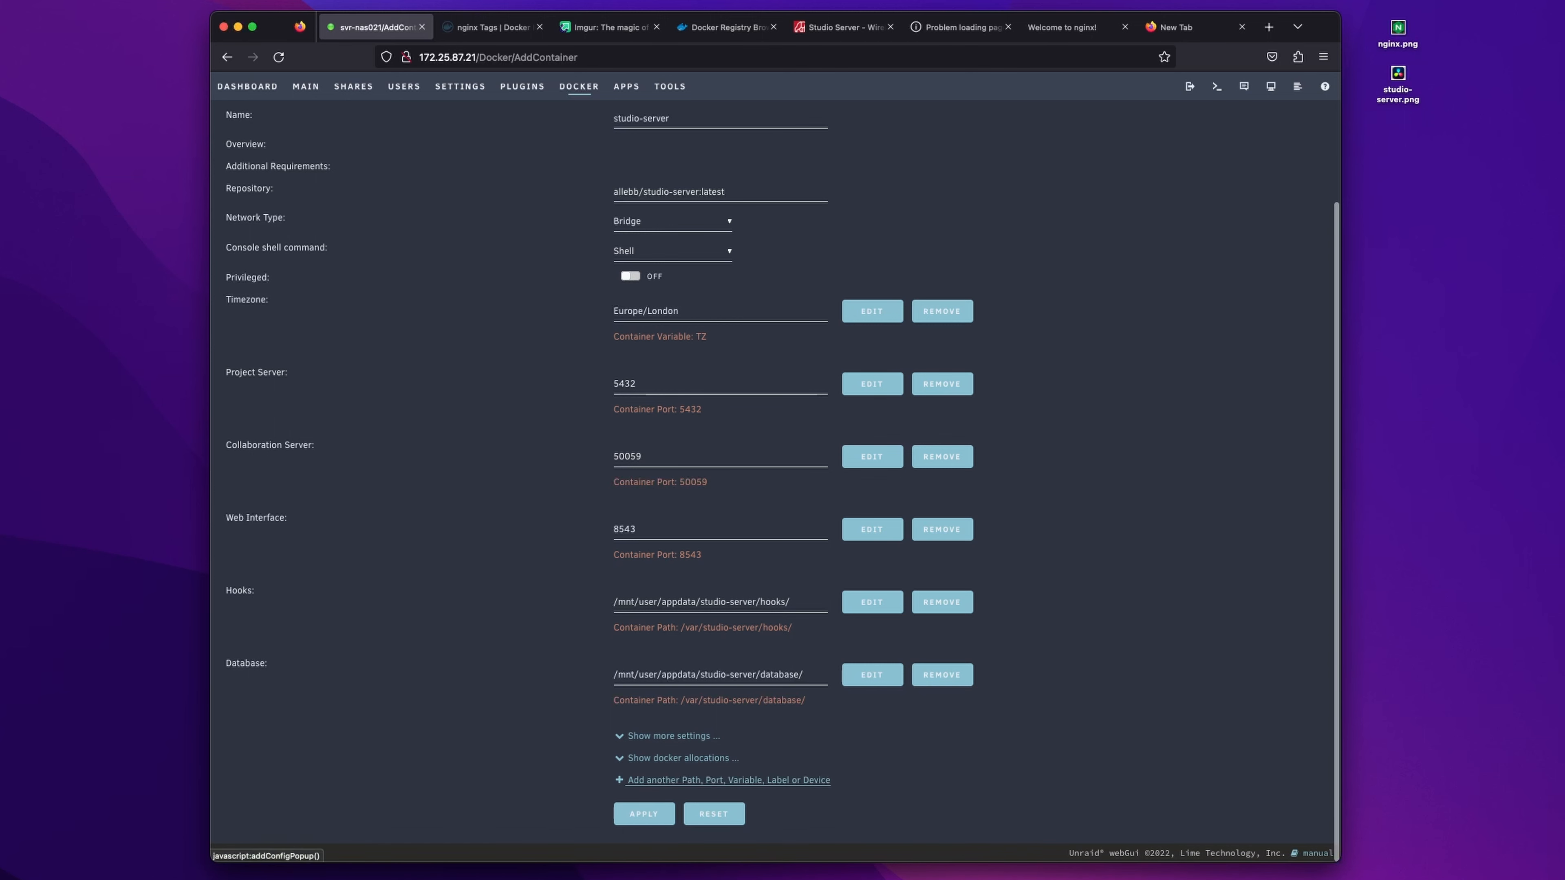
click(727, 780)
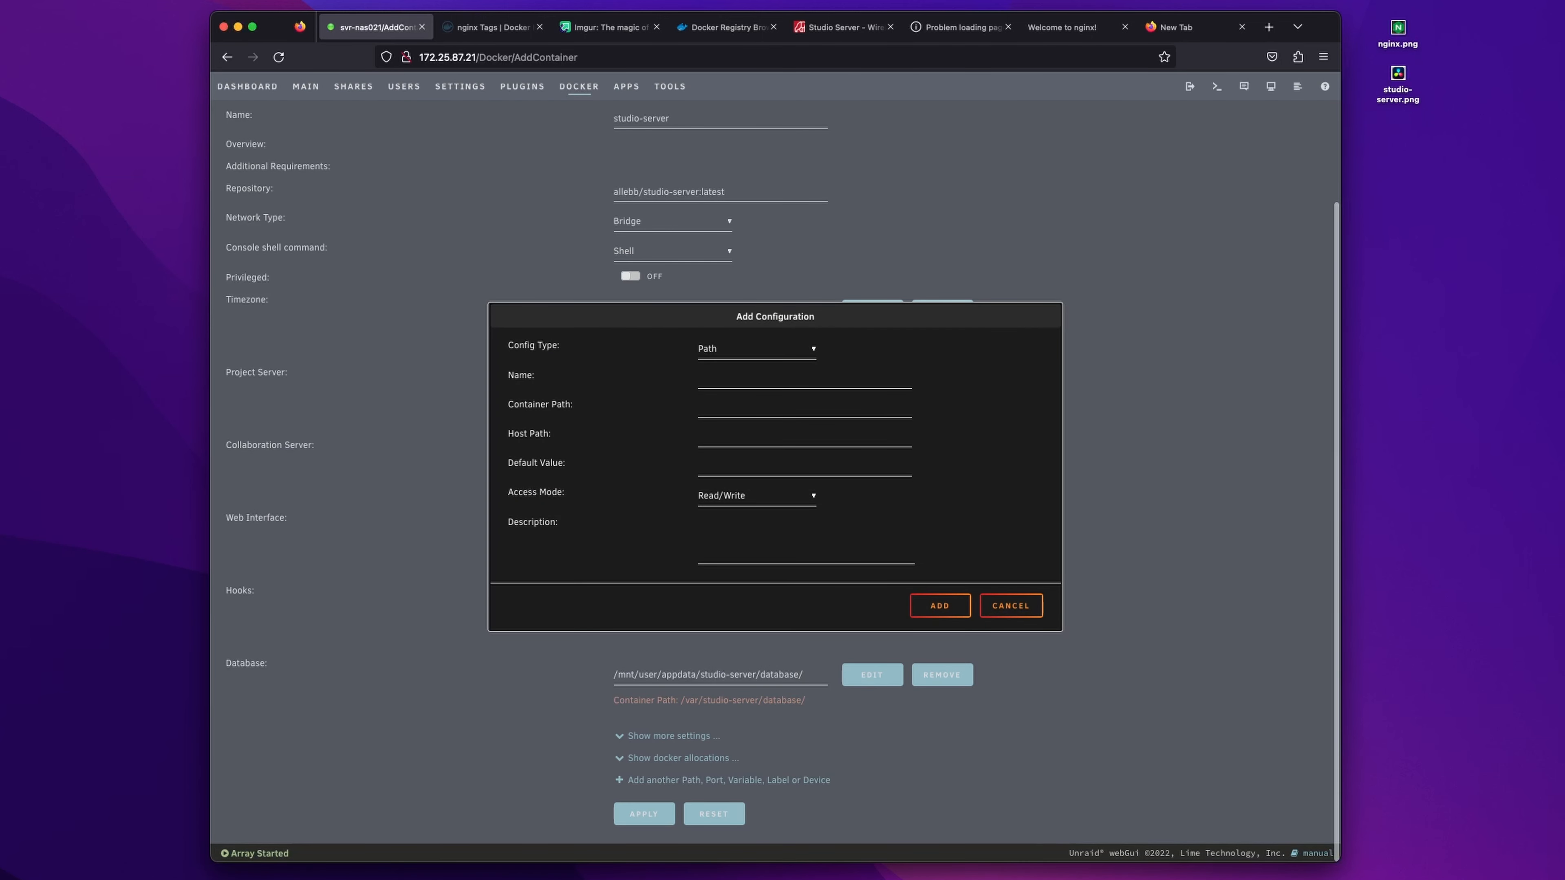
click(805, 379)
text(Backups)
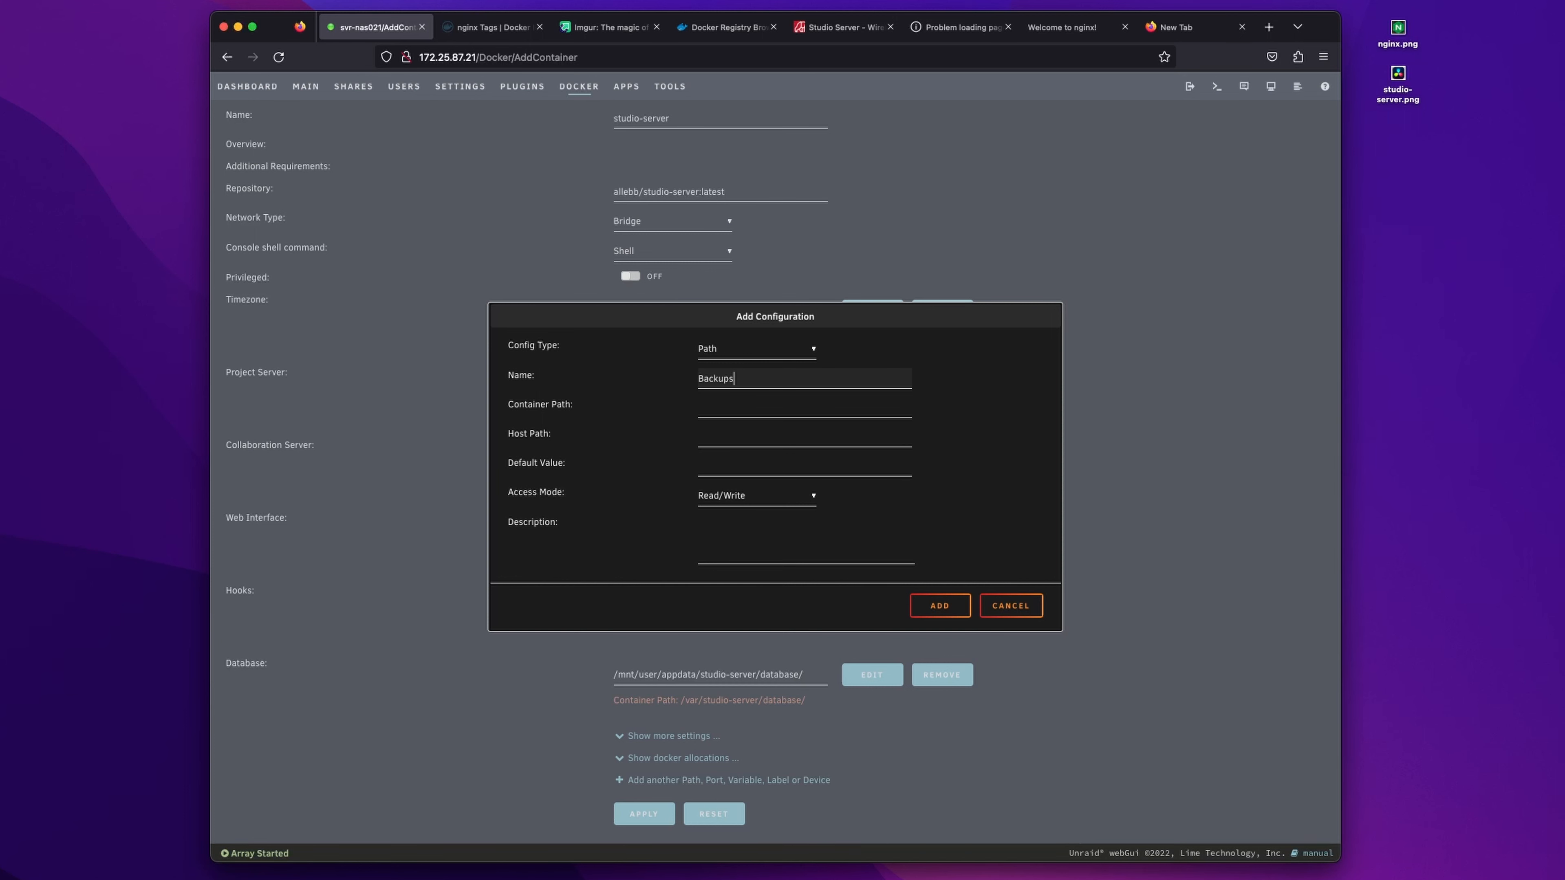
key(Tab)
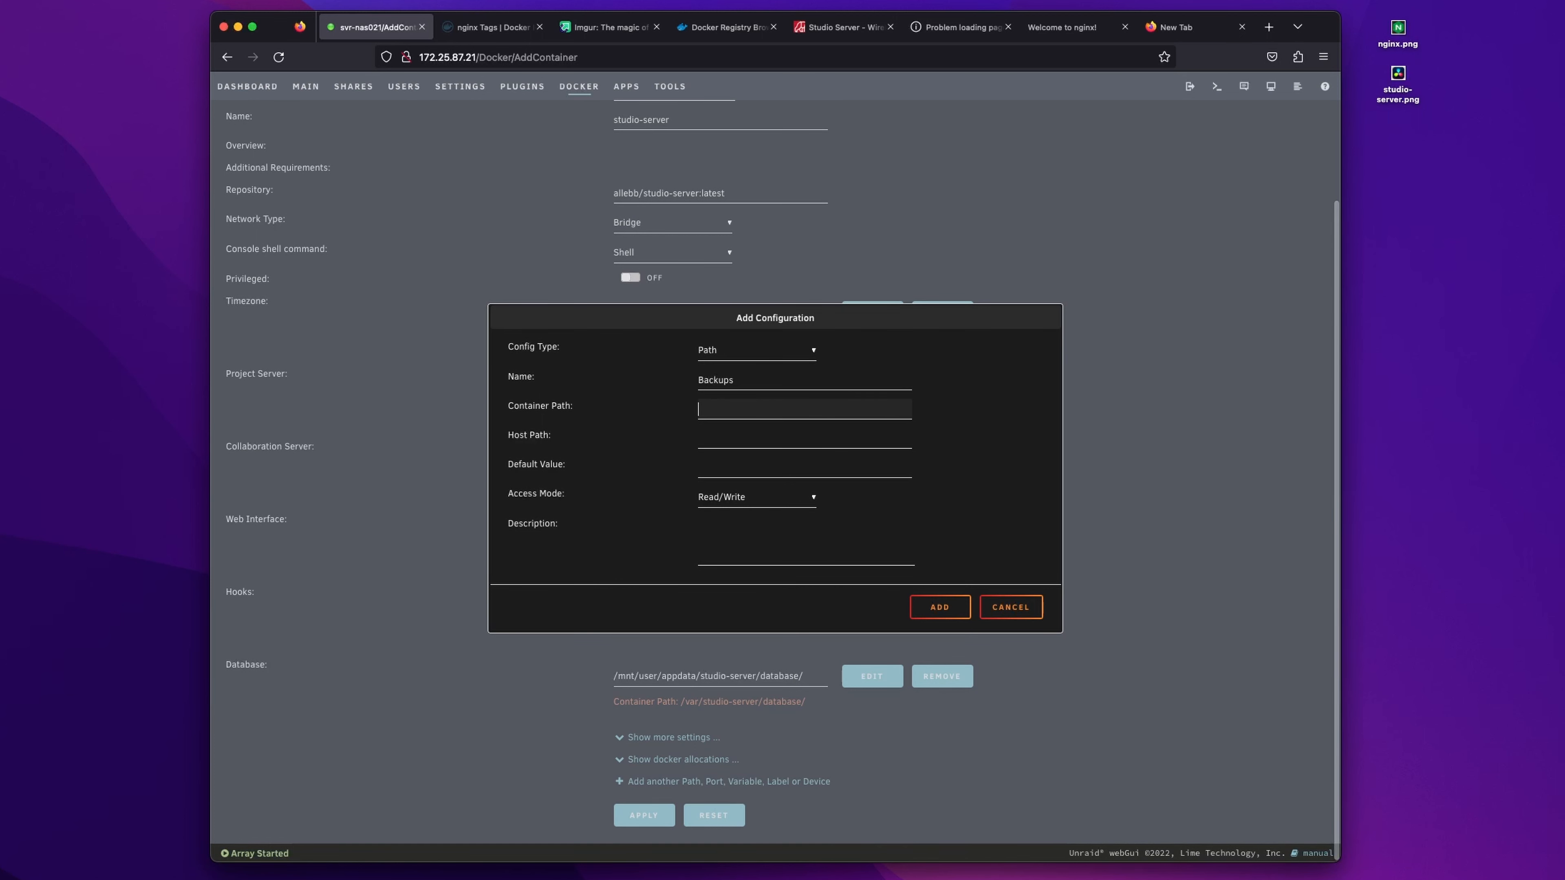
key(super+v)
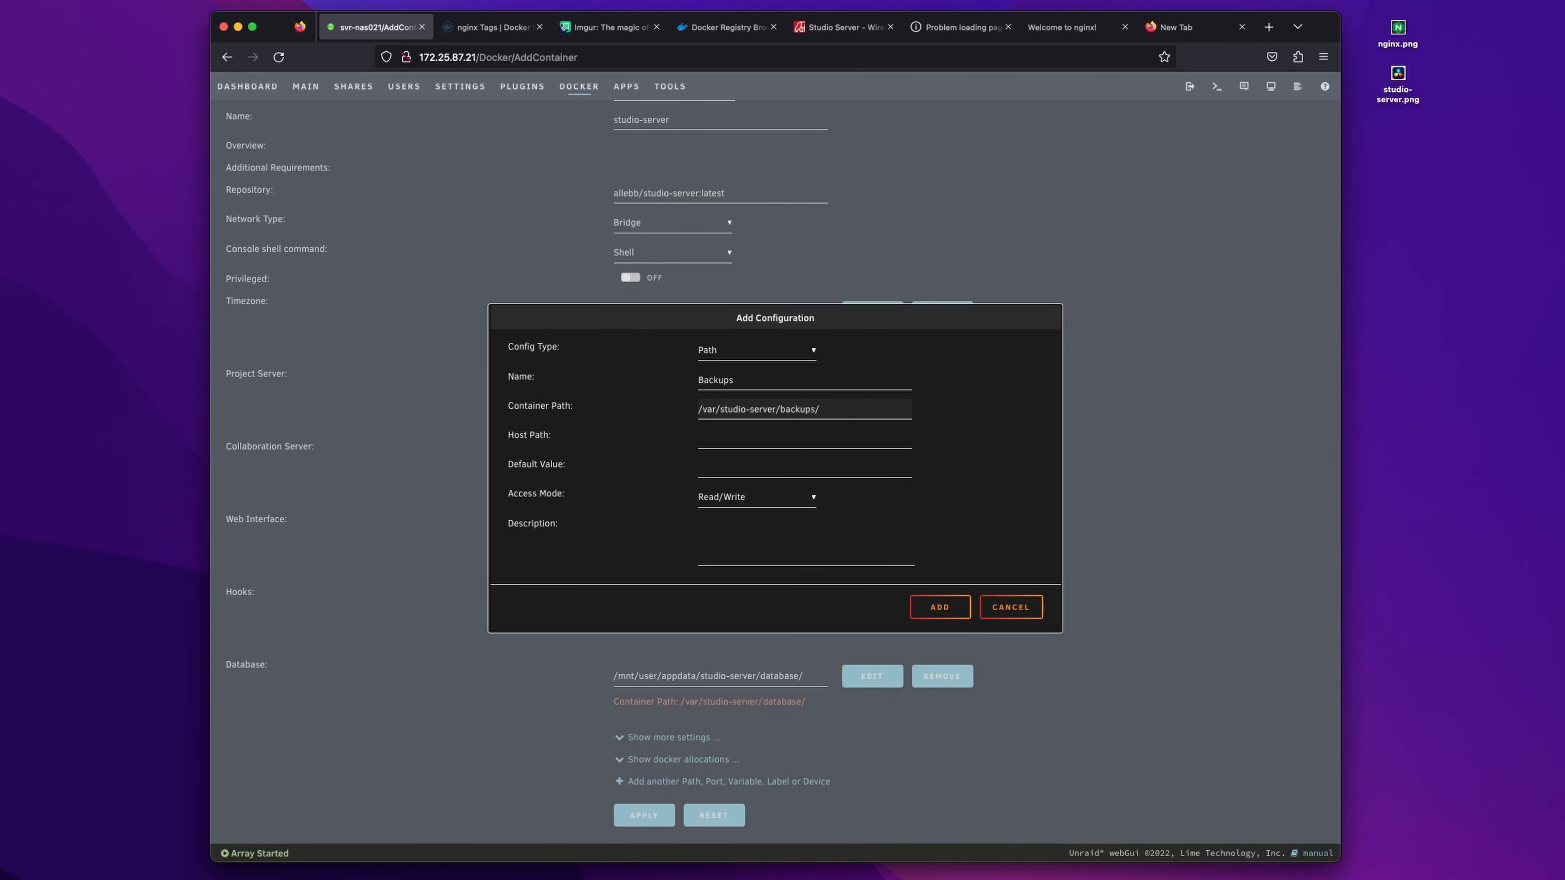
Choose the studioserver-backups folder as the host path for Backups
click(804, 438)
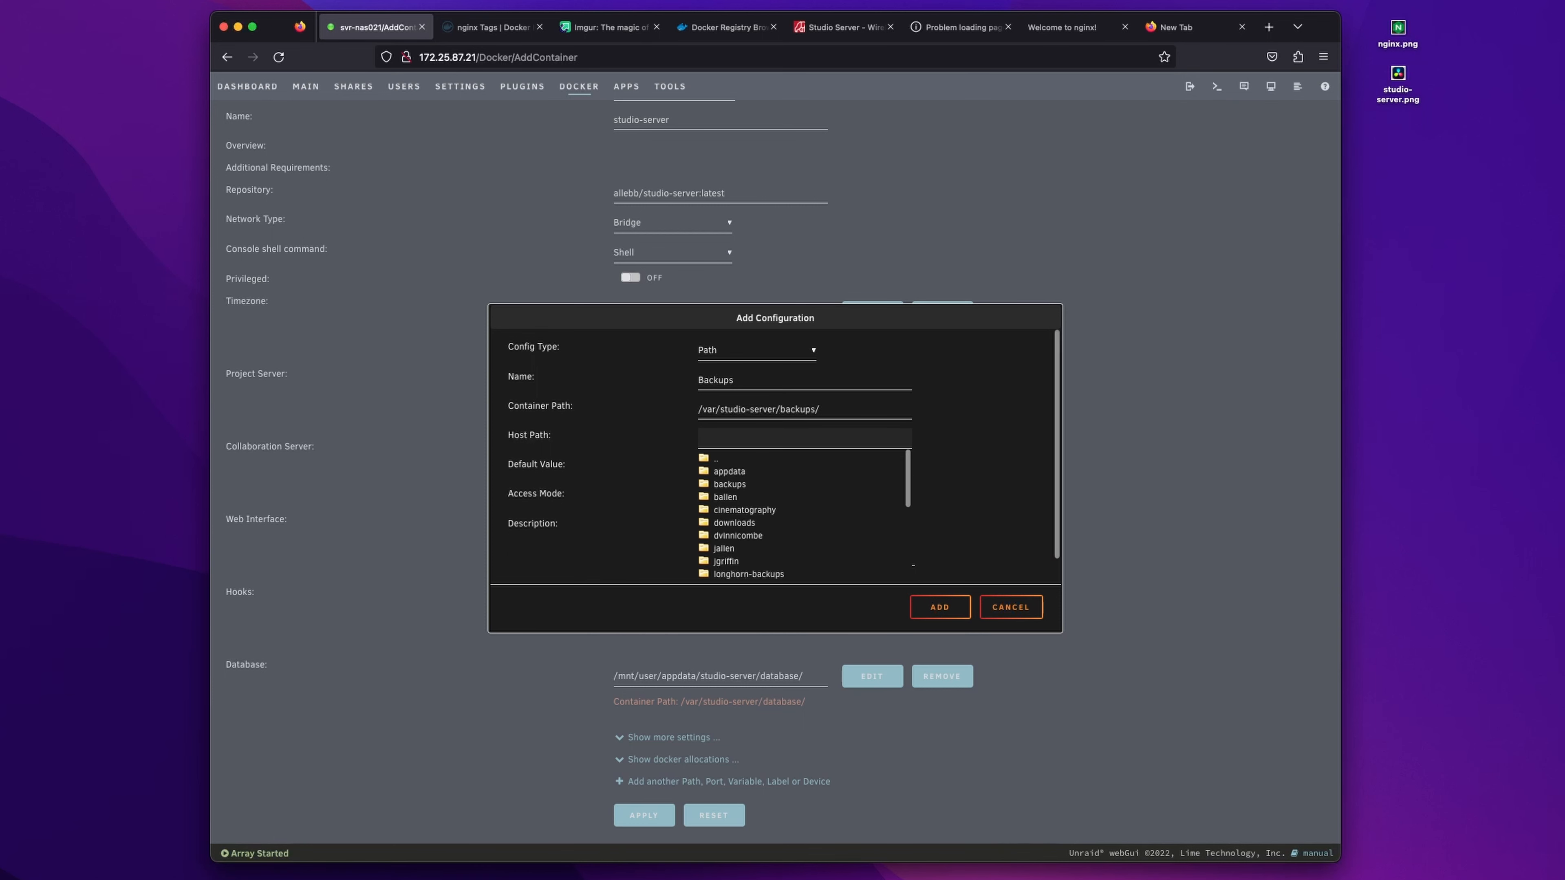
scroll(800, 515, down, 5)
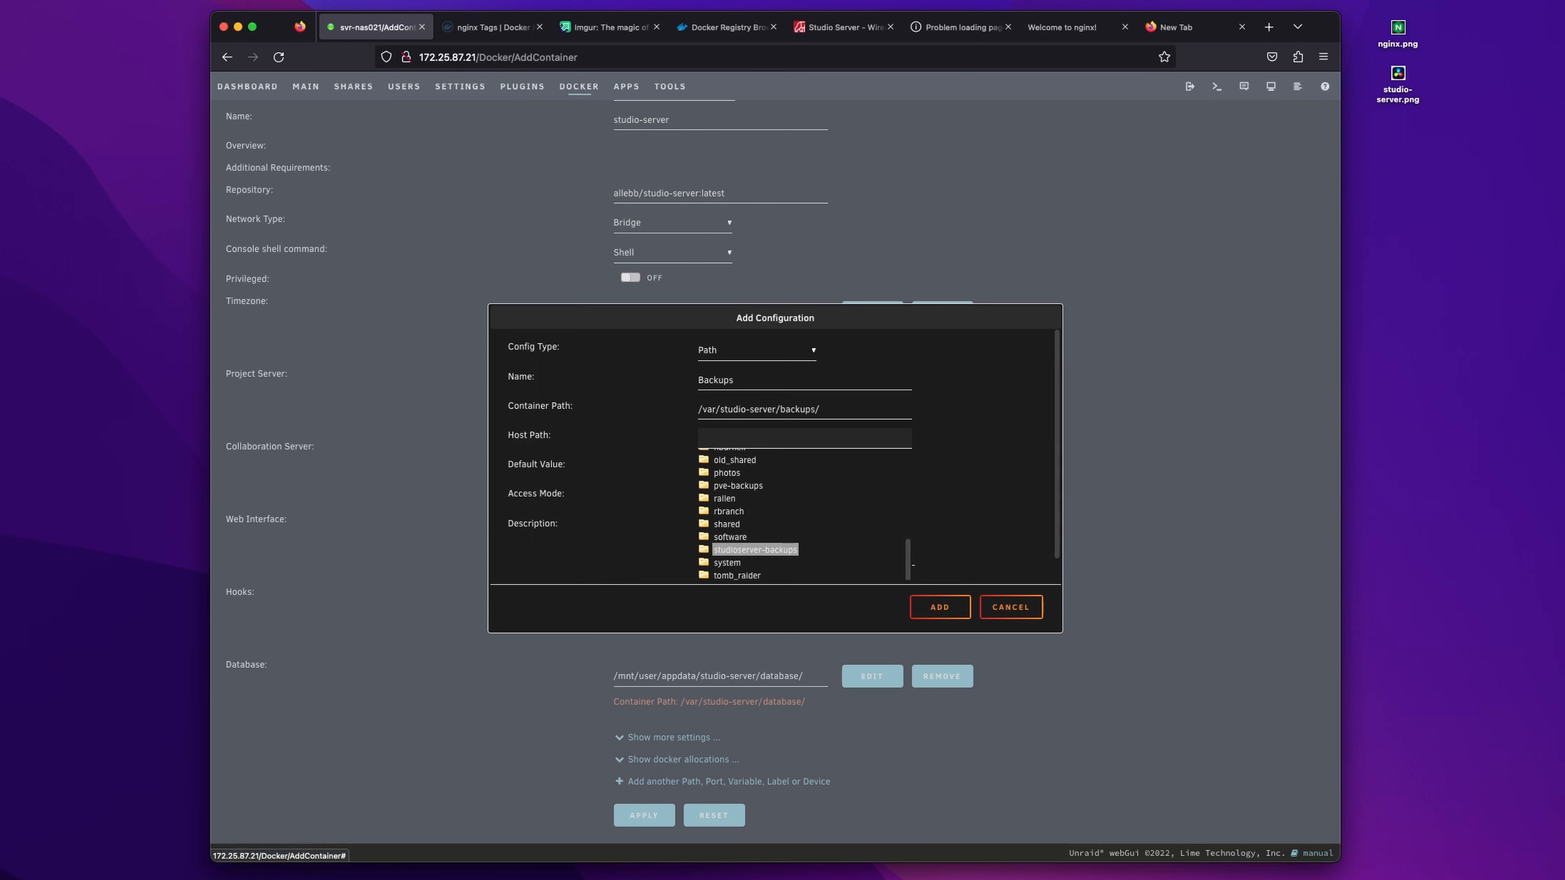
click(755, 549)
click(977, 508)
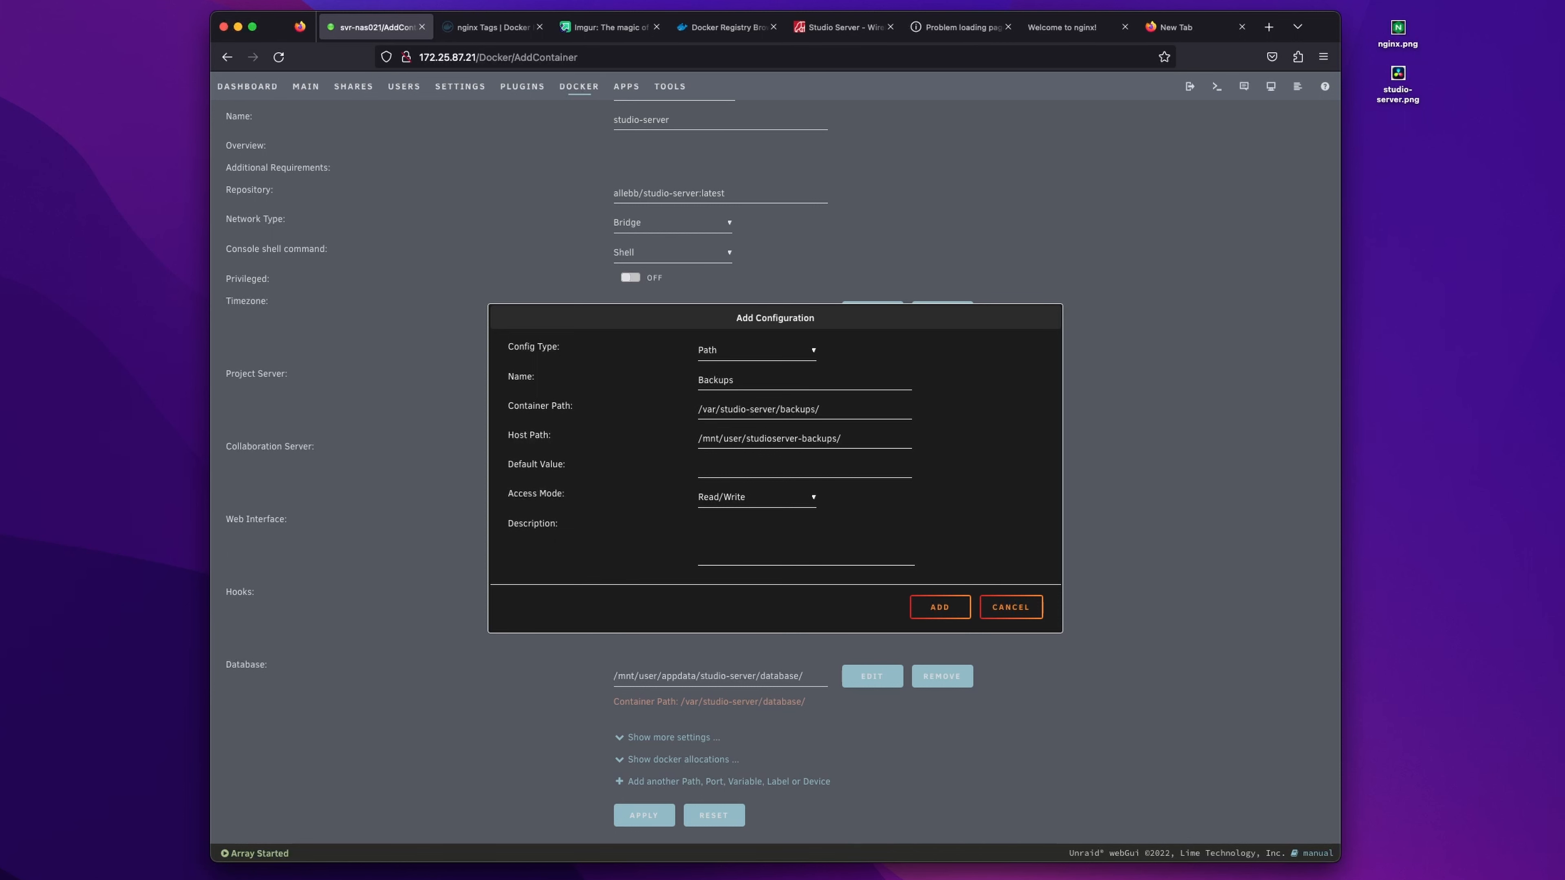
Set the Backups default value to the host path /mnt/user/studioserver-backups/ and add the mapping to the container
key(Tab)
key(super+v)
key(super+z)
key(shift+Tab)
key(super+c)
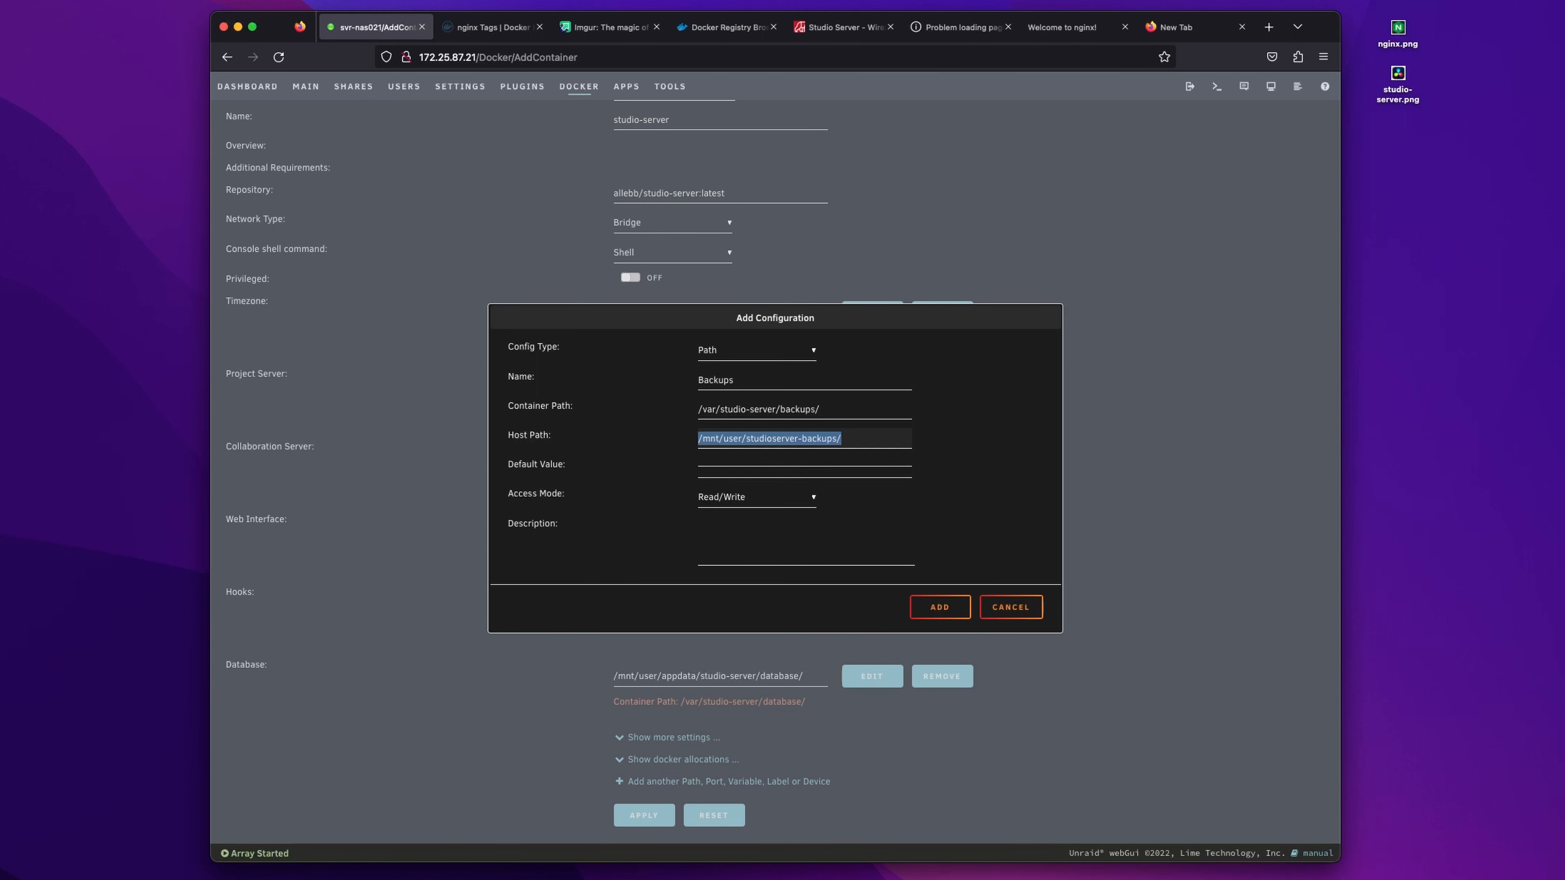
key(Tab)
key(Tab)
key(Tab)
key(super+v)
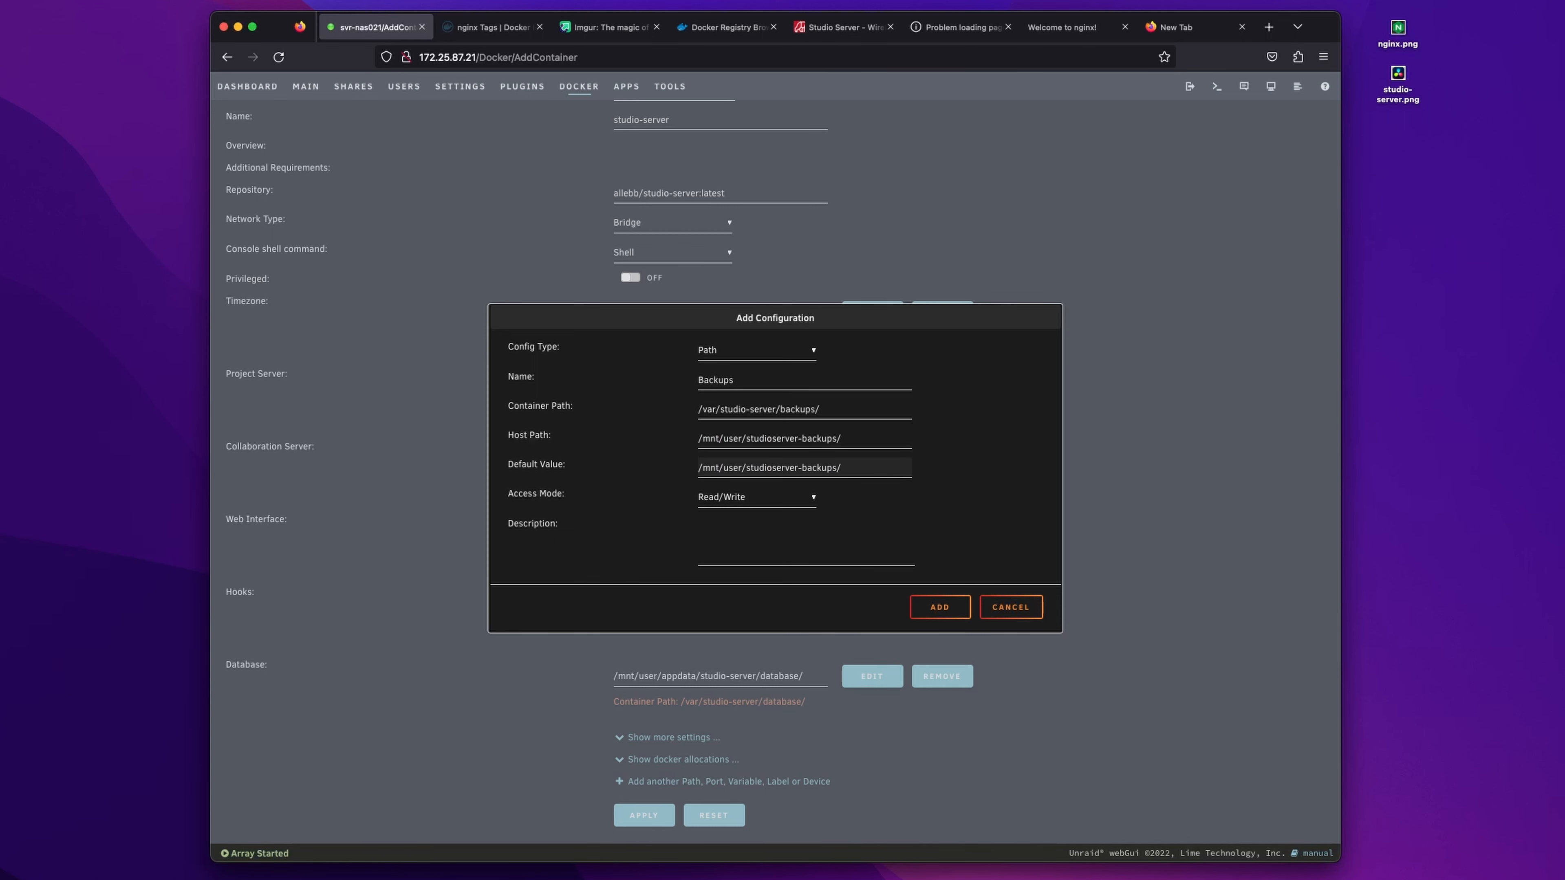
click(940, 606)
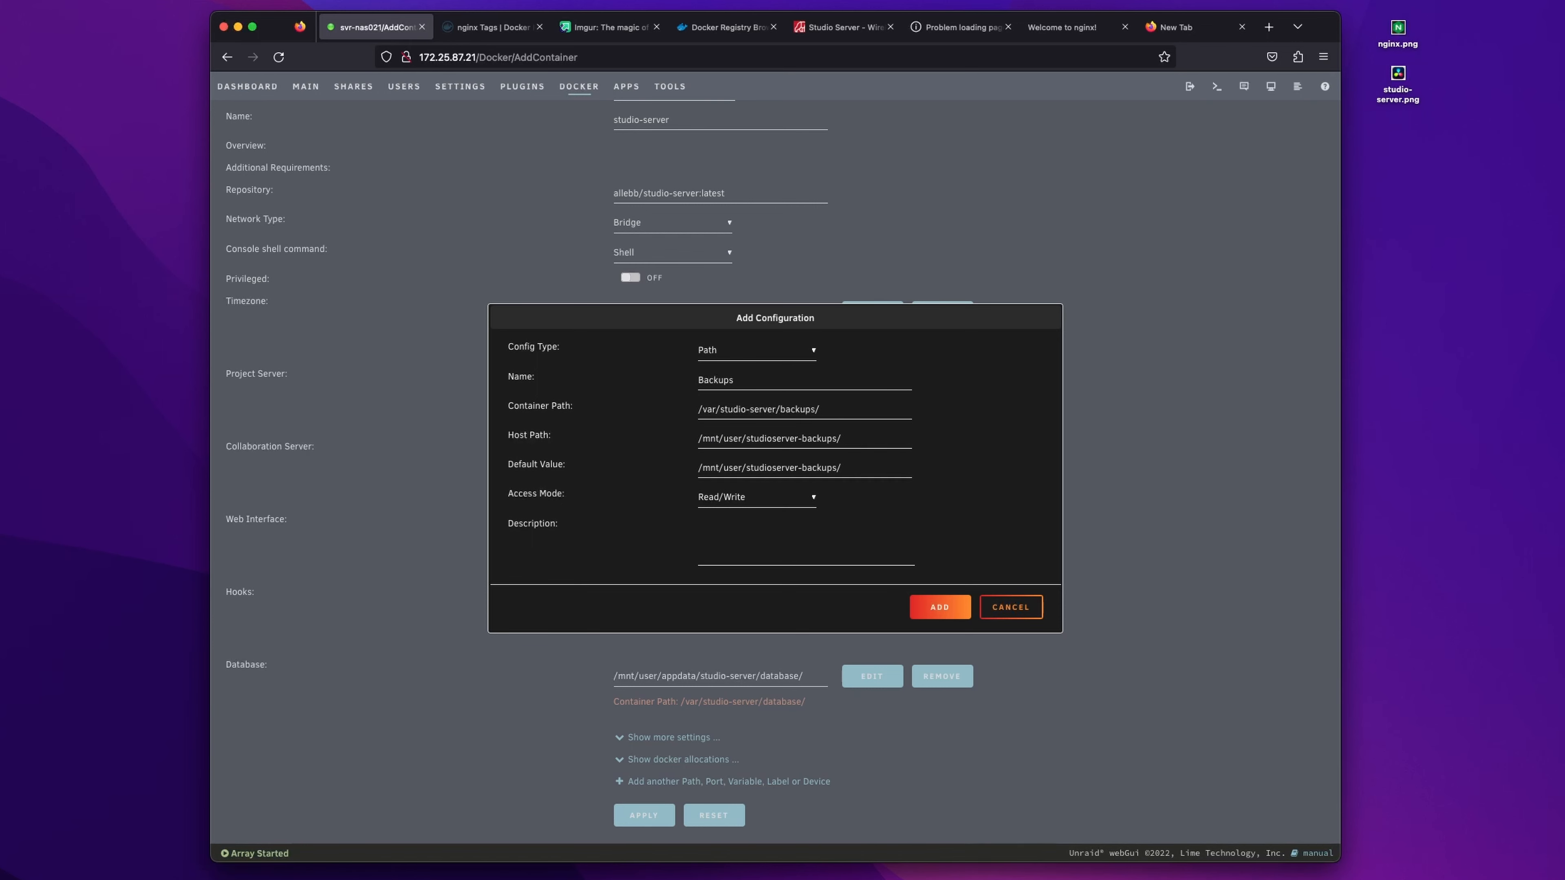
Copy the jobs container path /etc/cron.d/ from the docker run example on the Studio Server web page
click(844, 27)
scroll(816, 468, down, 2)
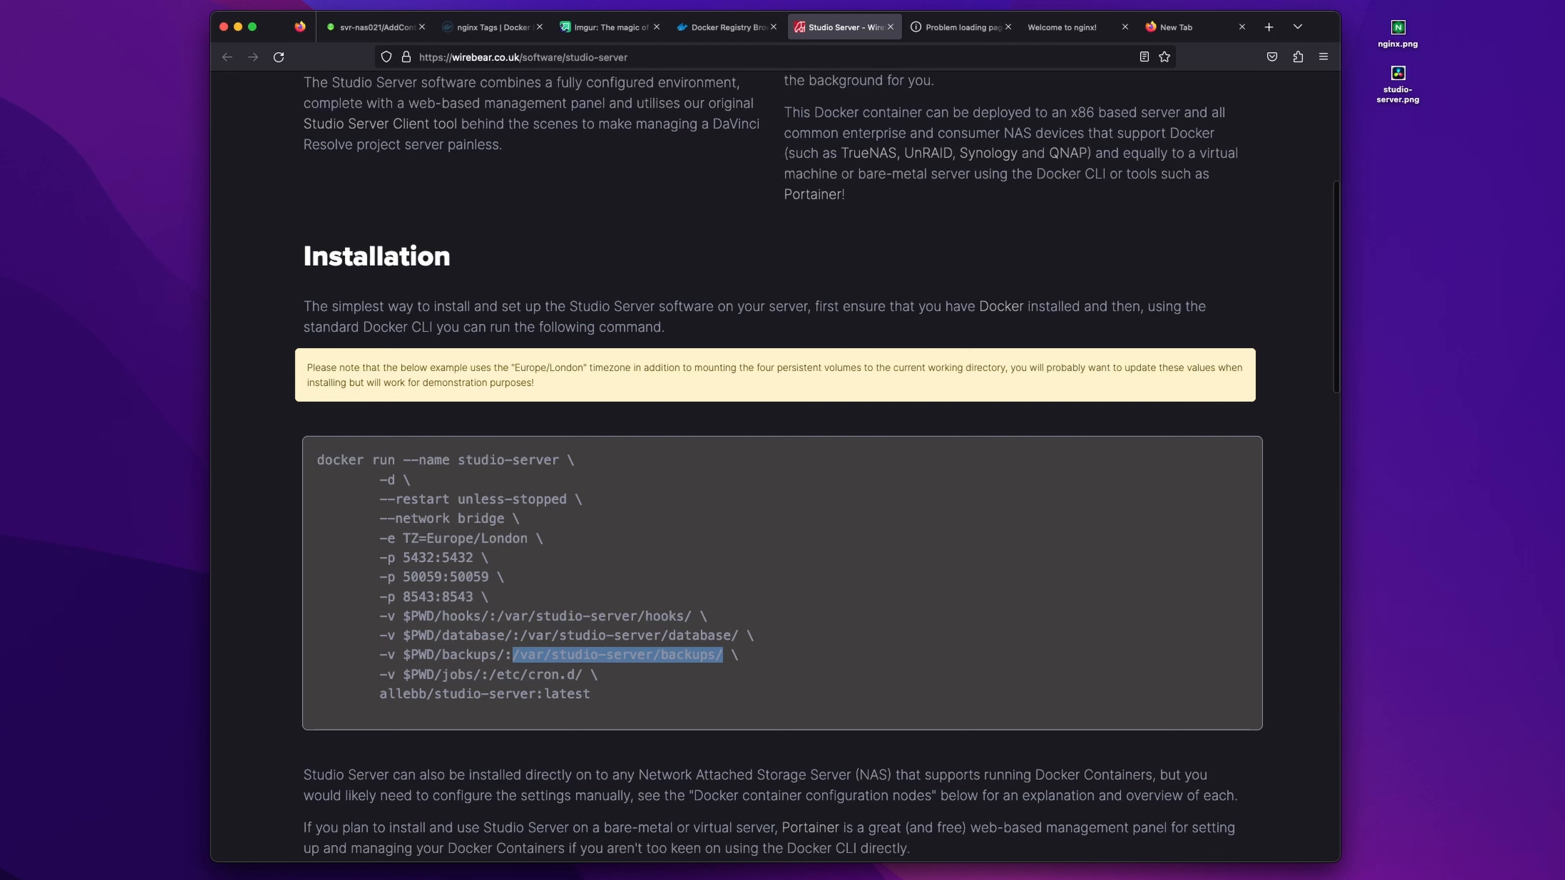
drag(584, 674, 489, 675)
key(super+c)
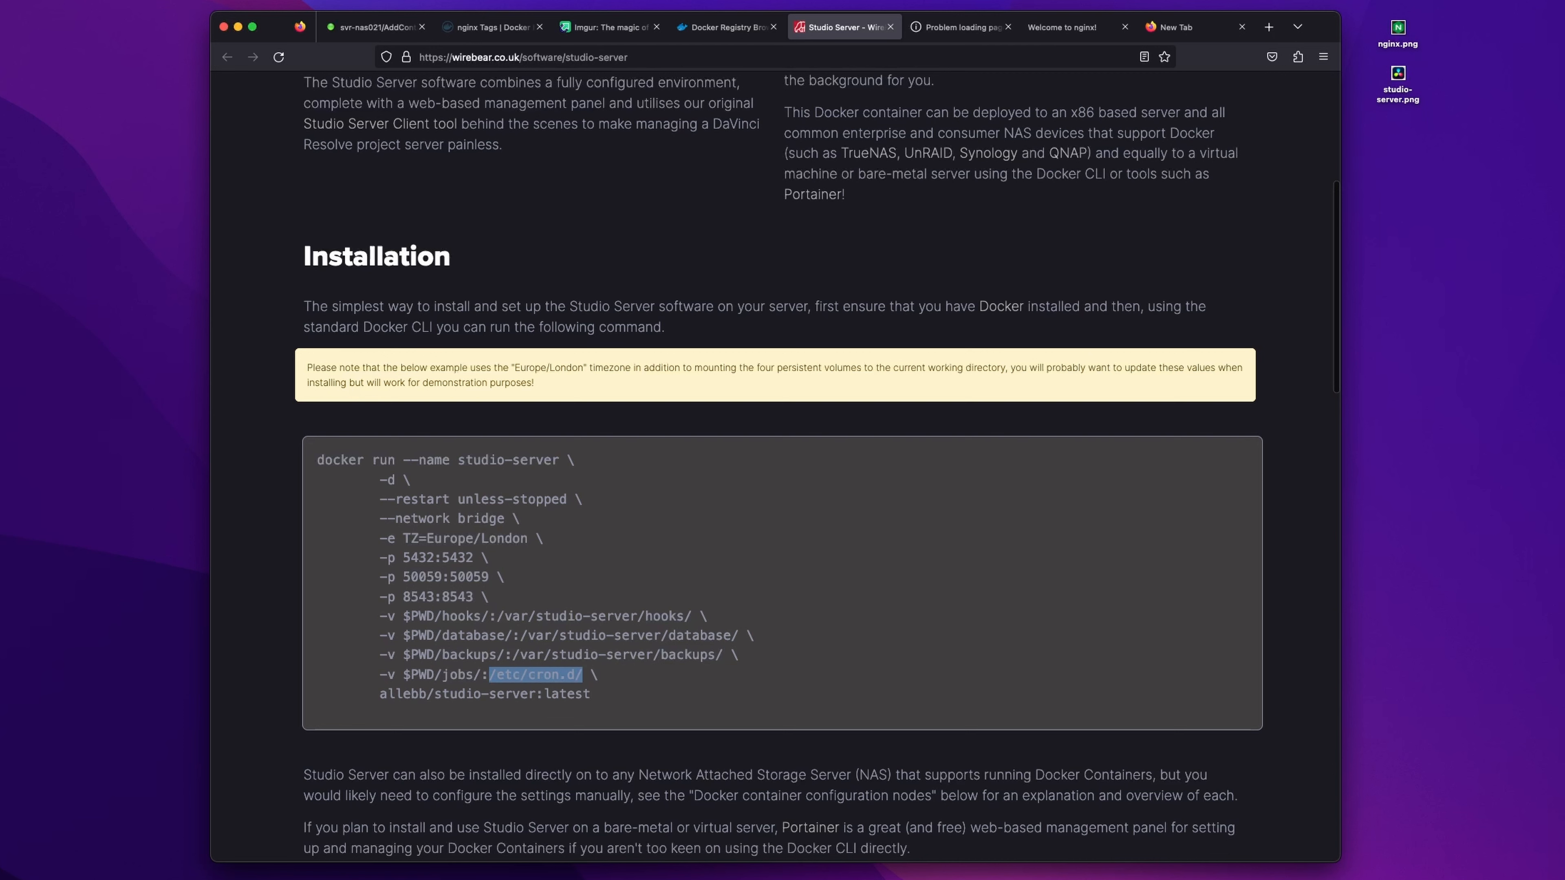
Start another path configuration in the Unraid container form, named Jobs, with container path /etc/cron.d/
click(376, 27)
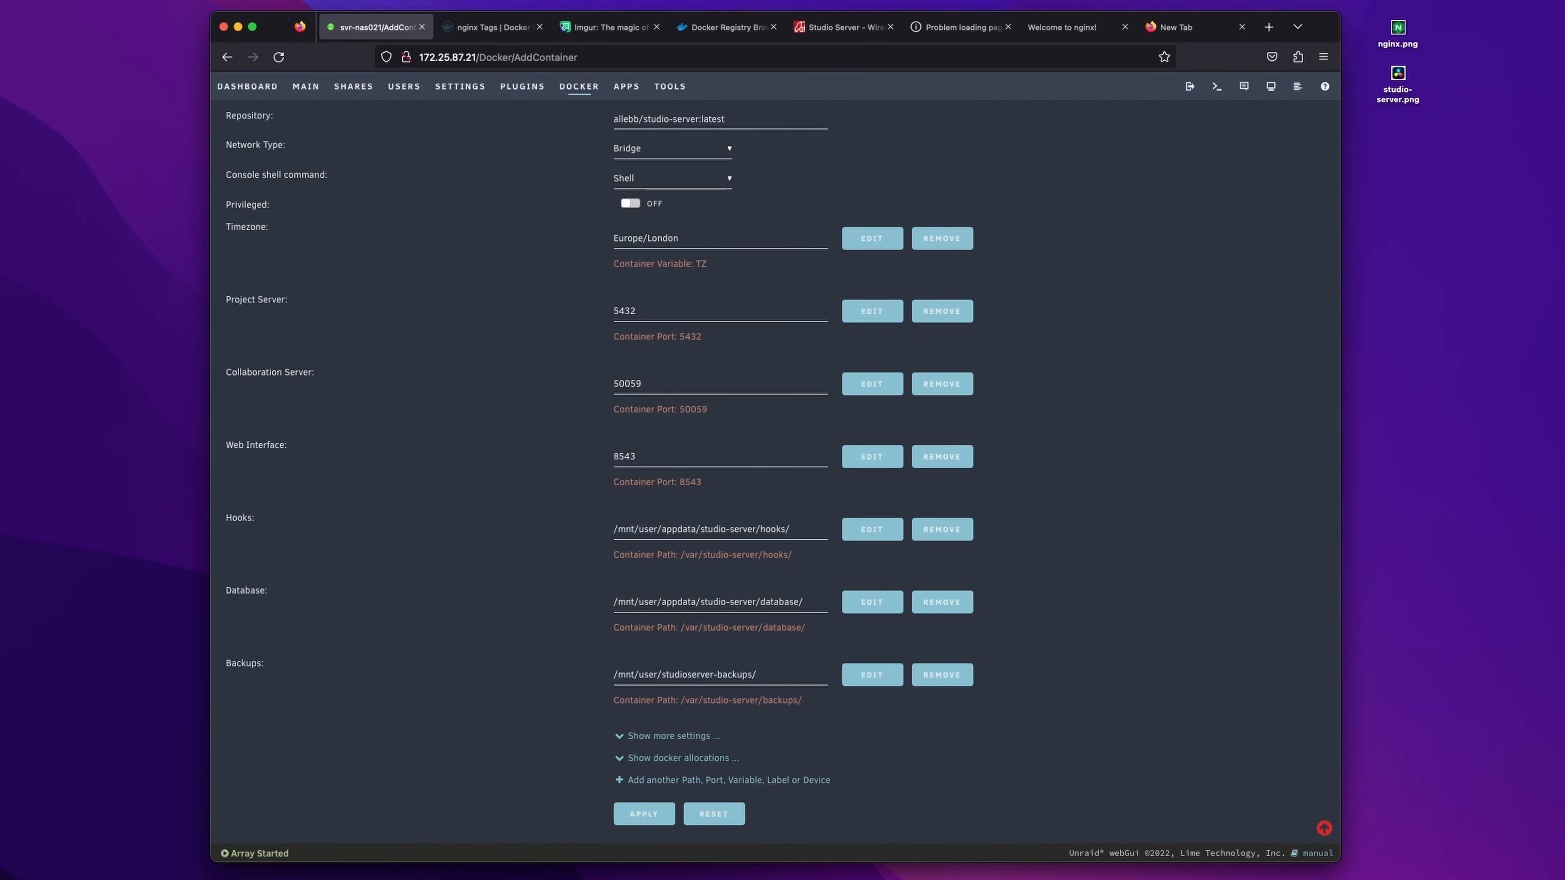
click(728, 781)
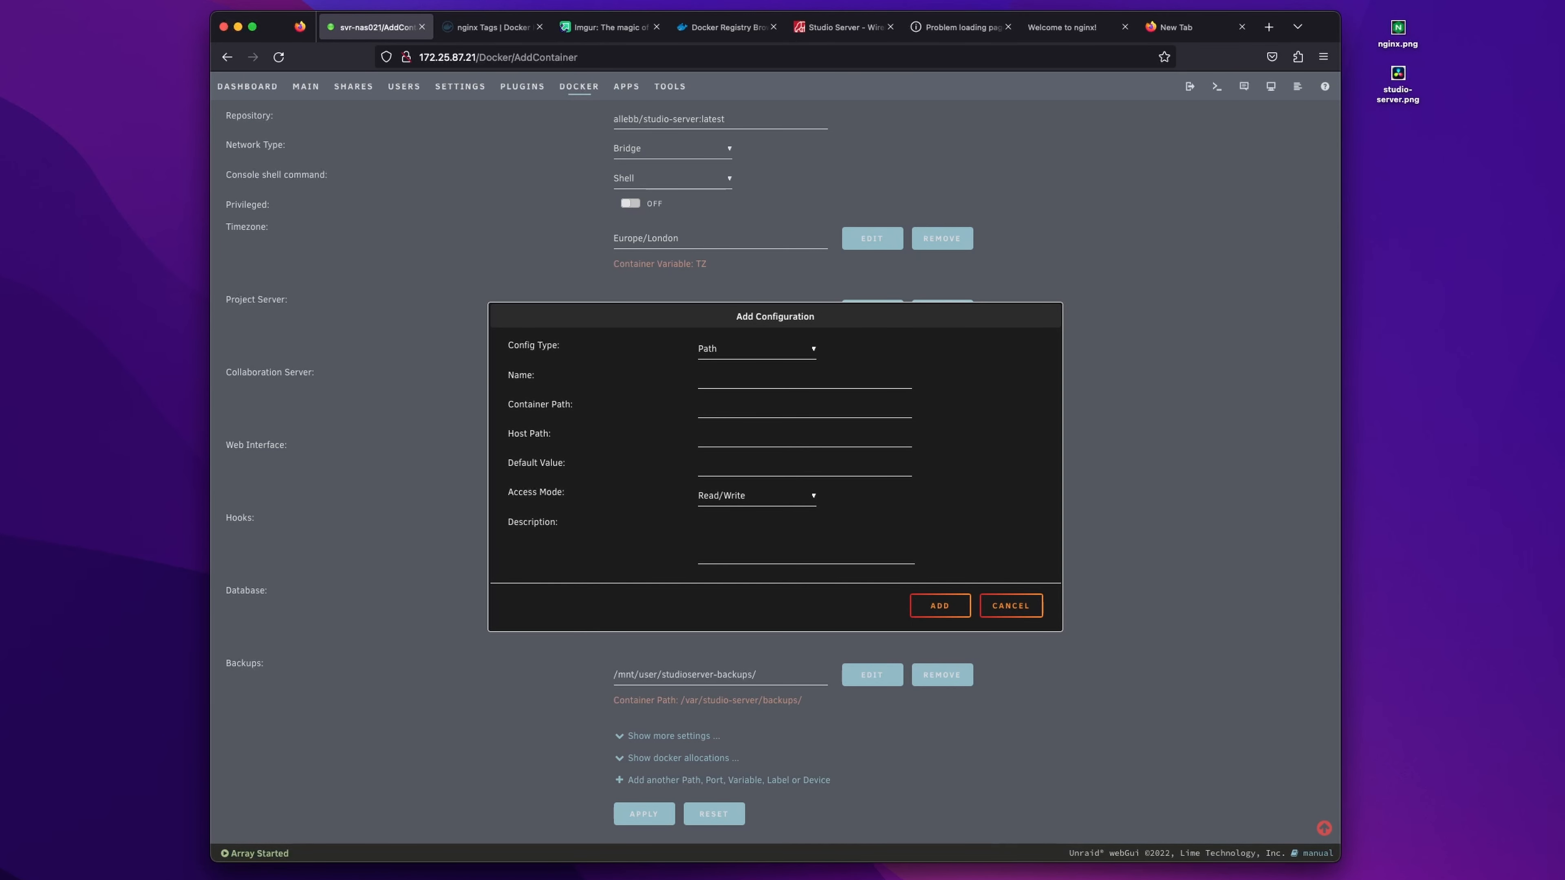
click(805, 378)
text(Jobs)
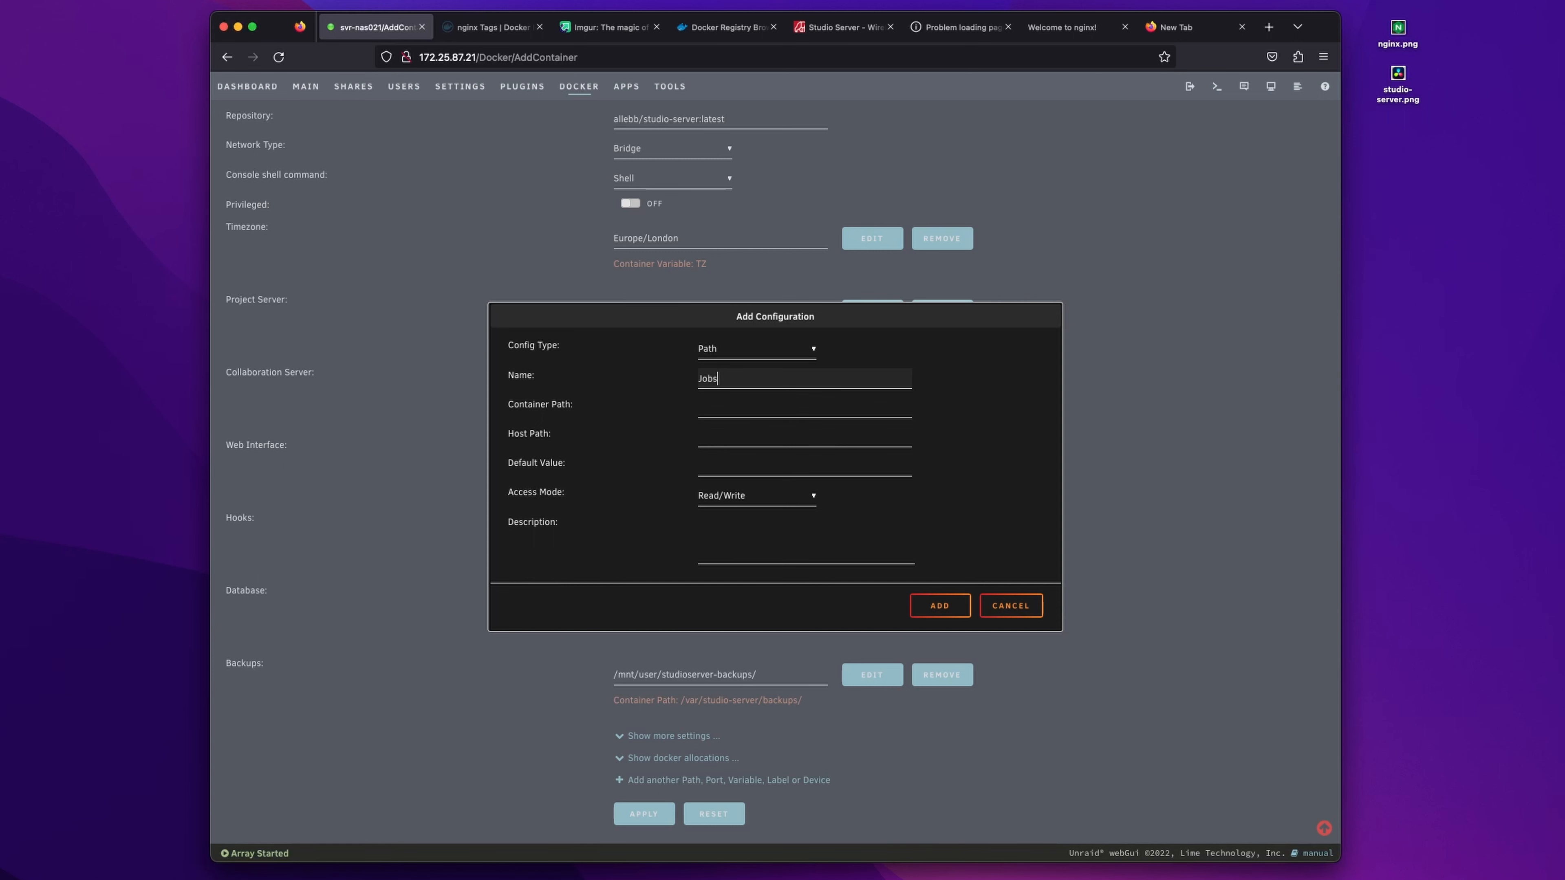
key(Tab)
key(super+v)
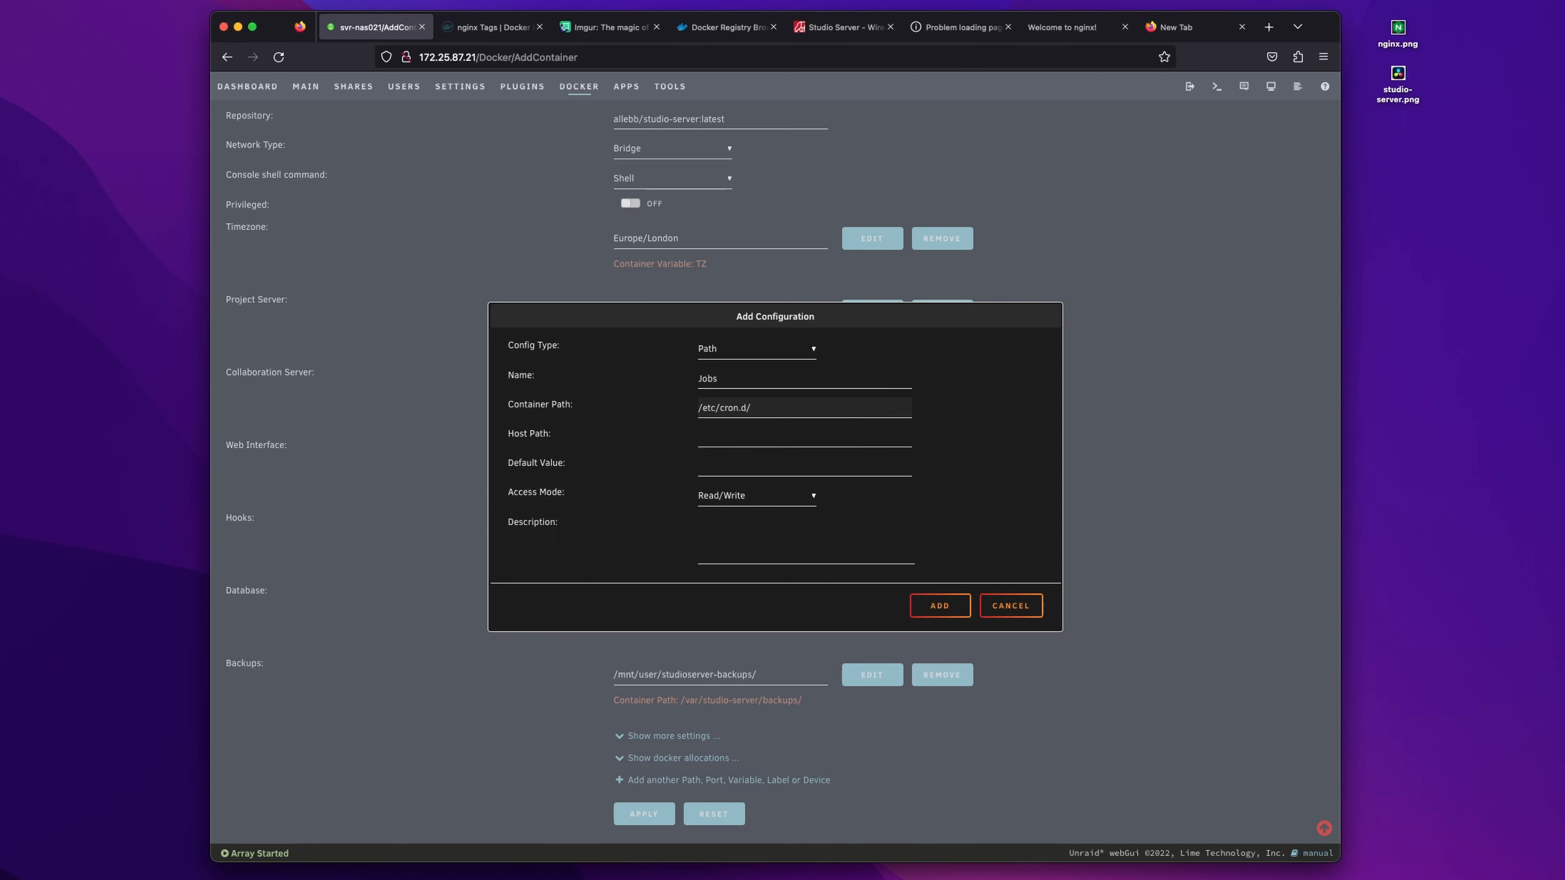
Set the Jobs host path to /mnt/user/appdata/studio-server/jobs/, starting from the appdata folder
click(745, 437)
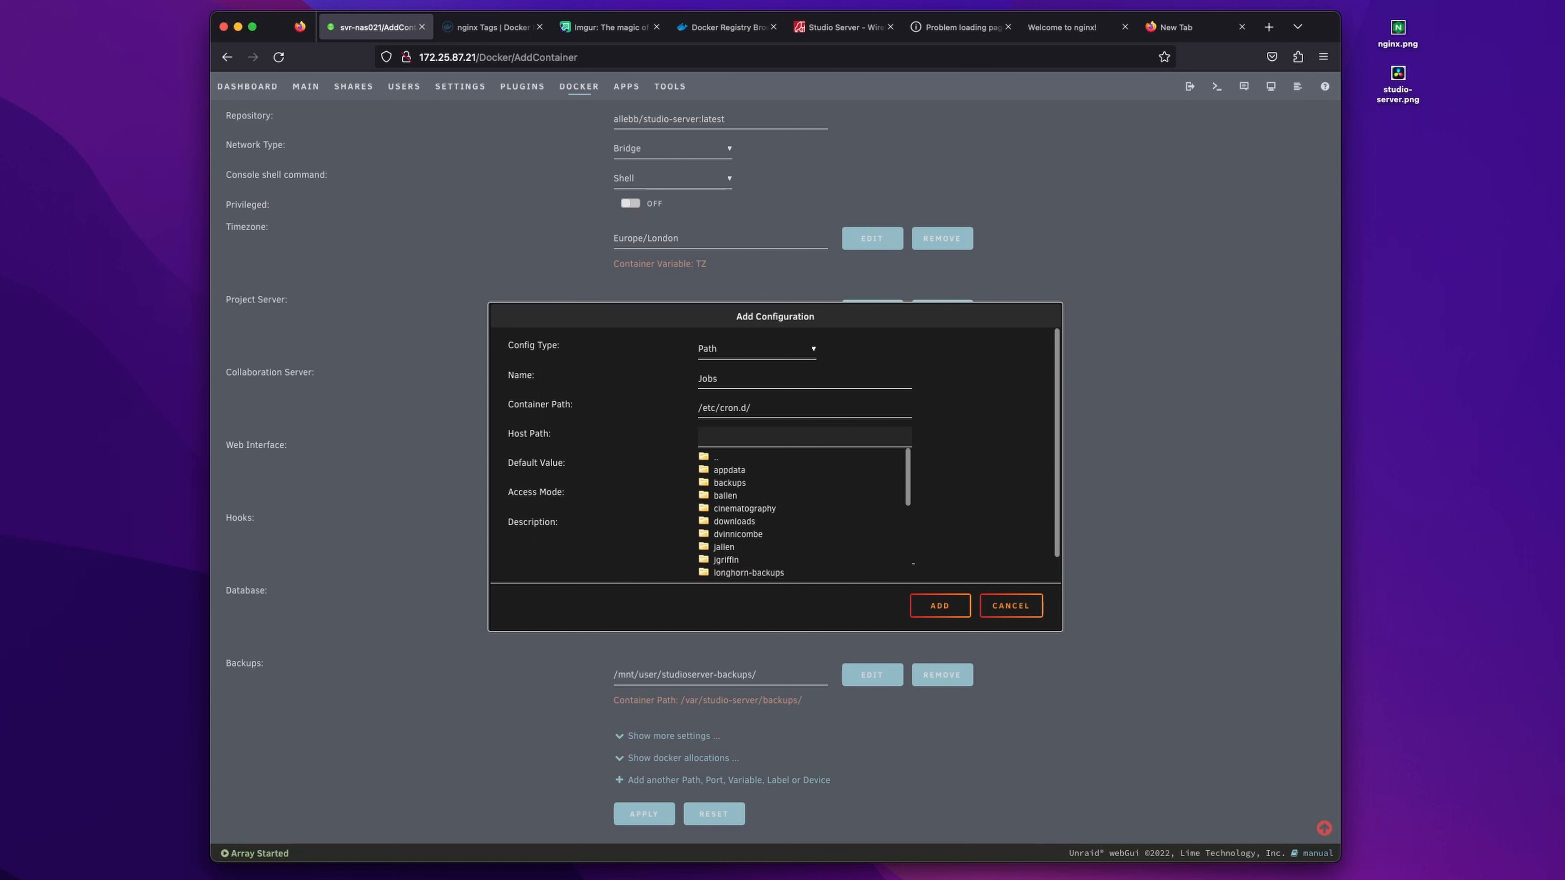
click(729, 470)
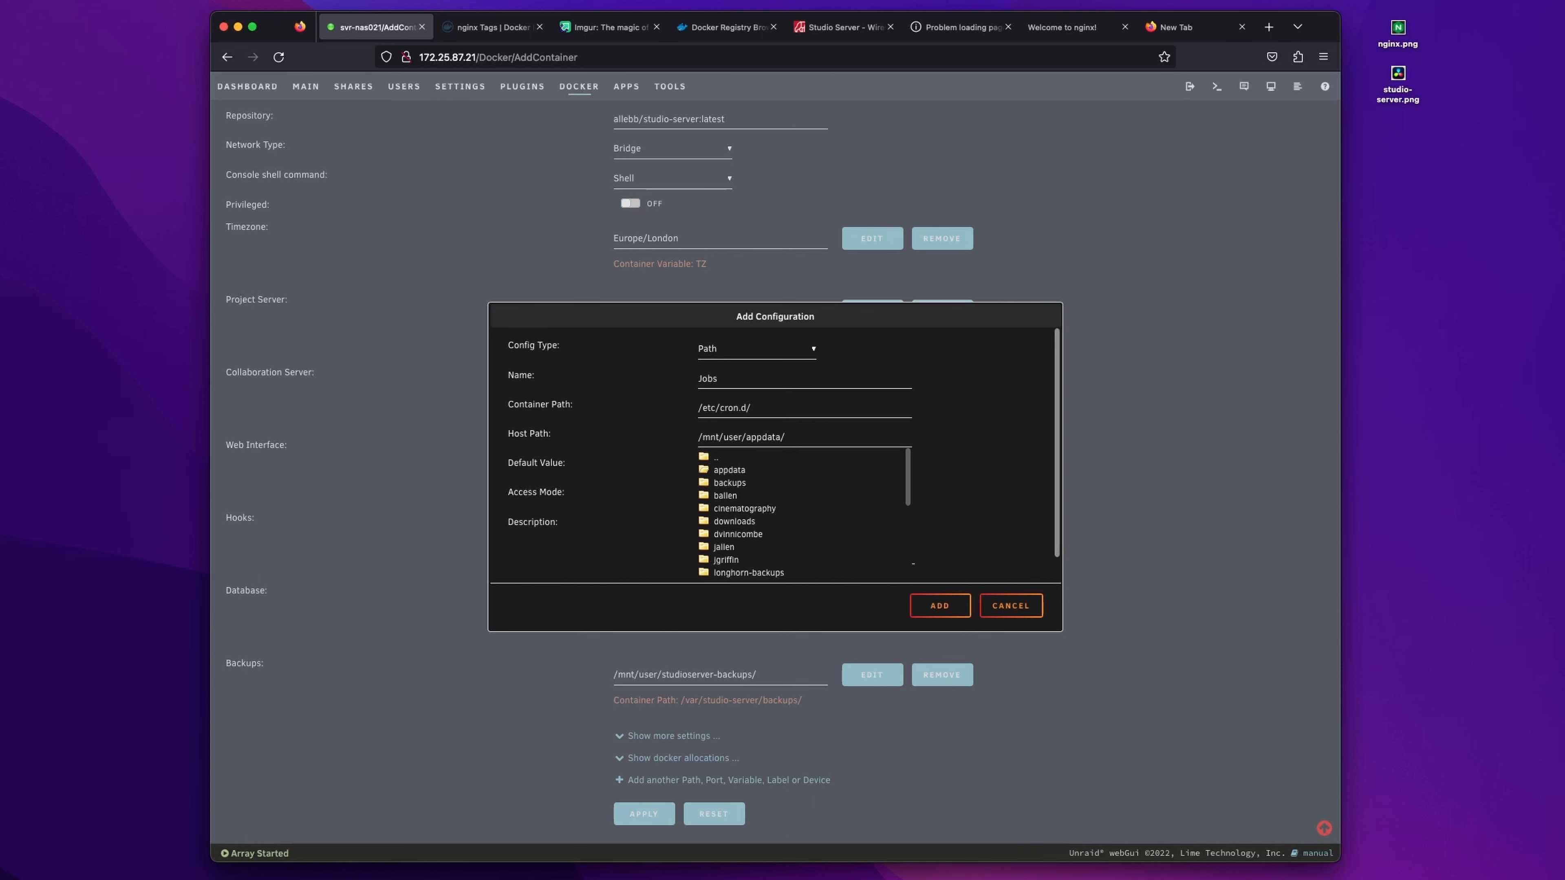
click(826, 436)
text(studio)
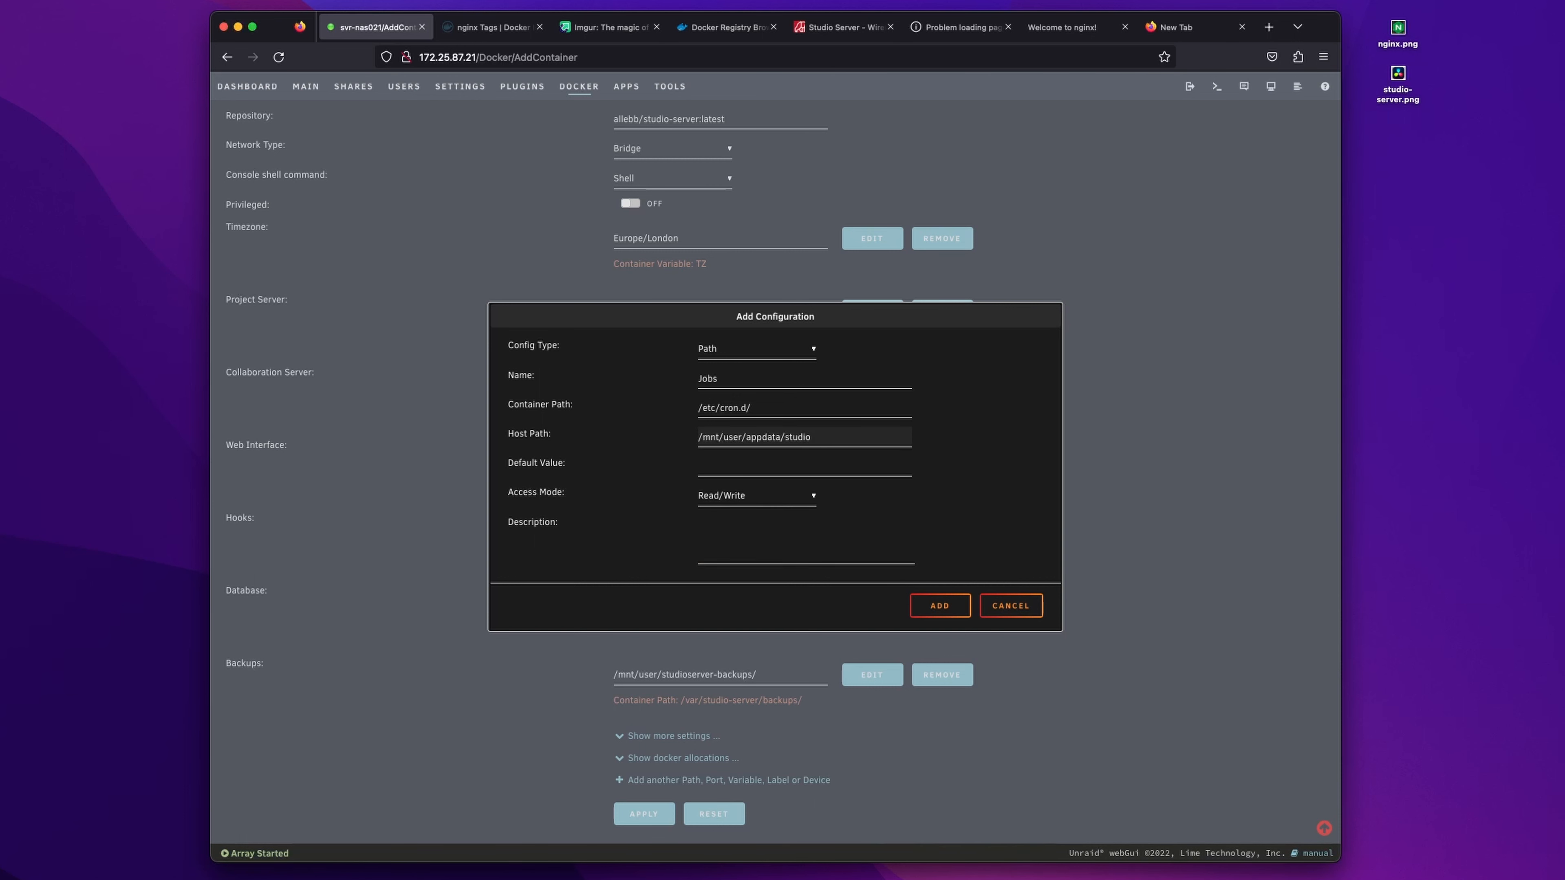
text(-server/job/)
Reuse the Jobs host path /mnt/user/appdata/studio-server/jobs/ as its default value and add the mapping to the container
key(Tab)
key(shift+Tab)
key(super+c)
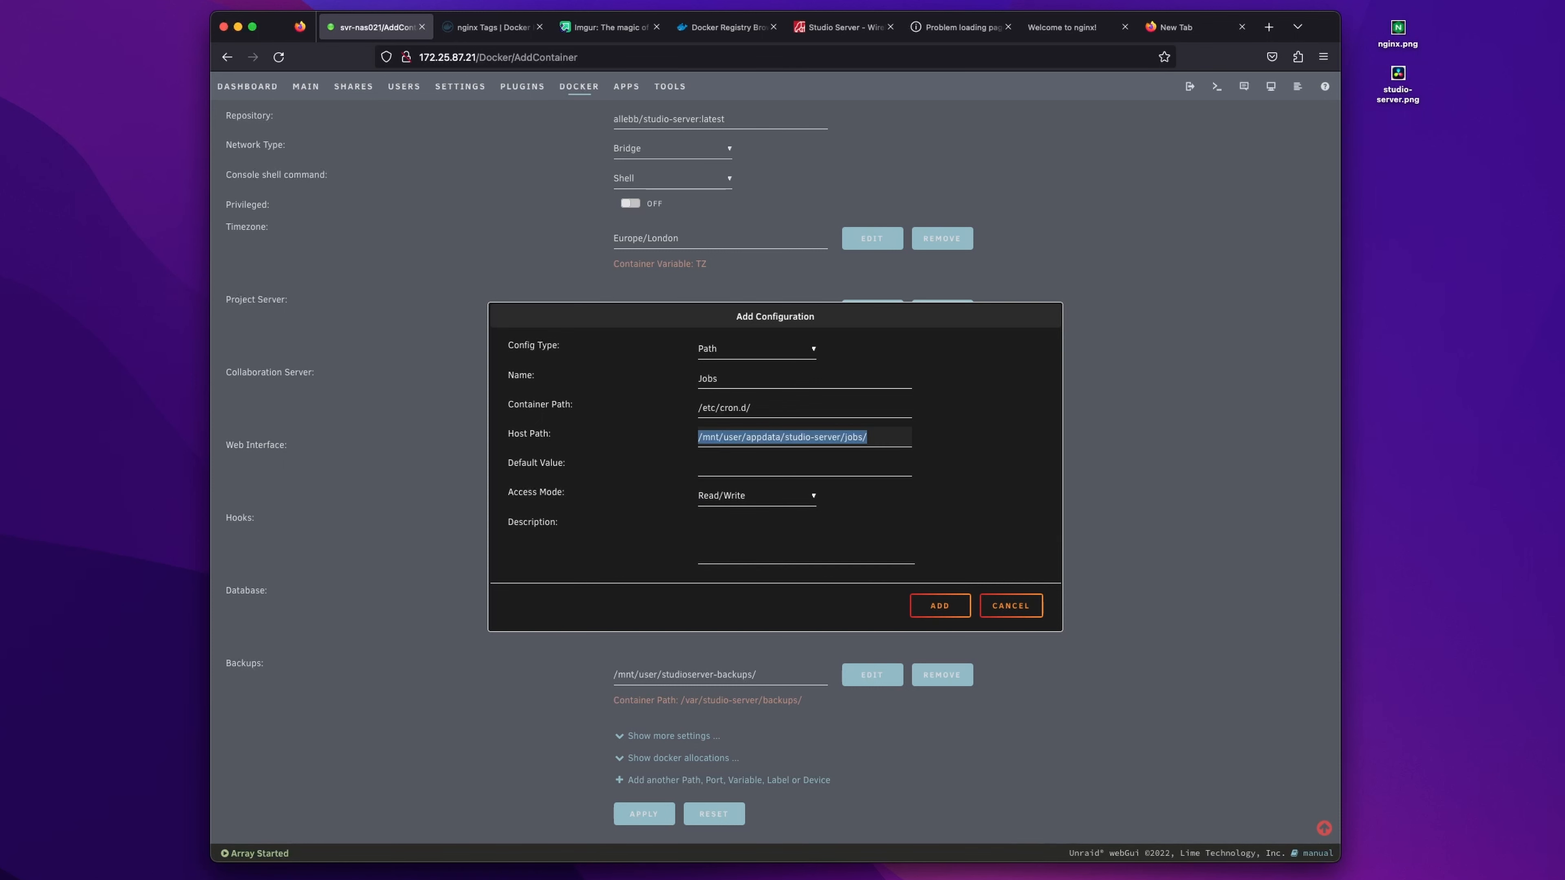
key(Tab)
key(Tab)
key(super+v)
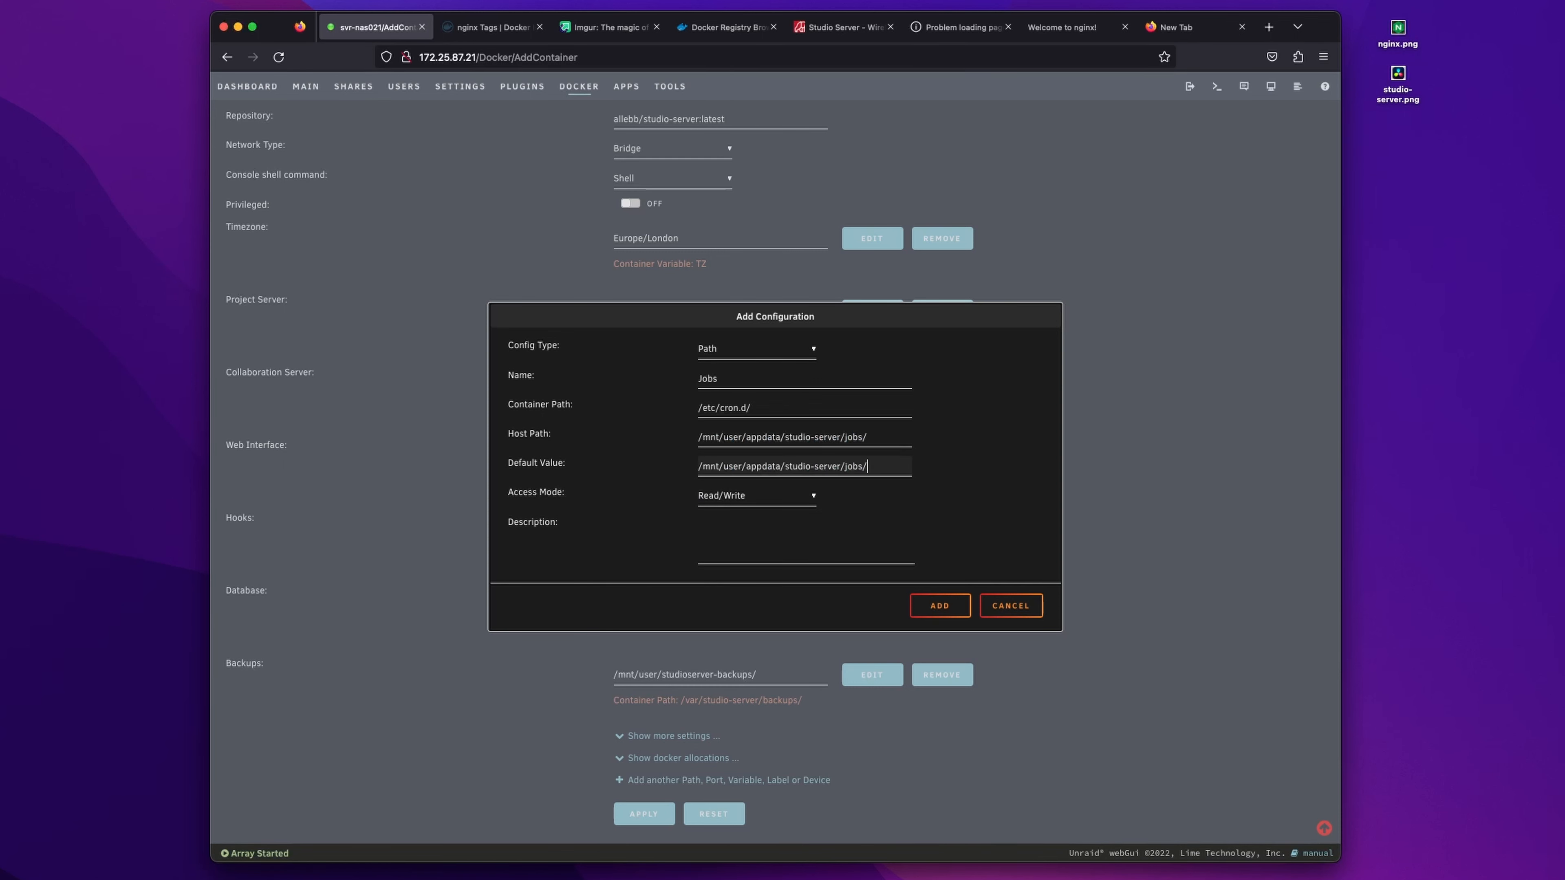
click(940, 605)
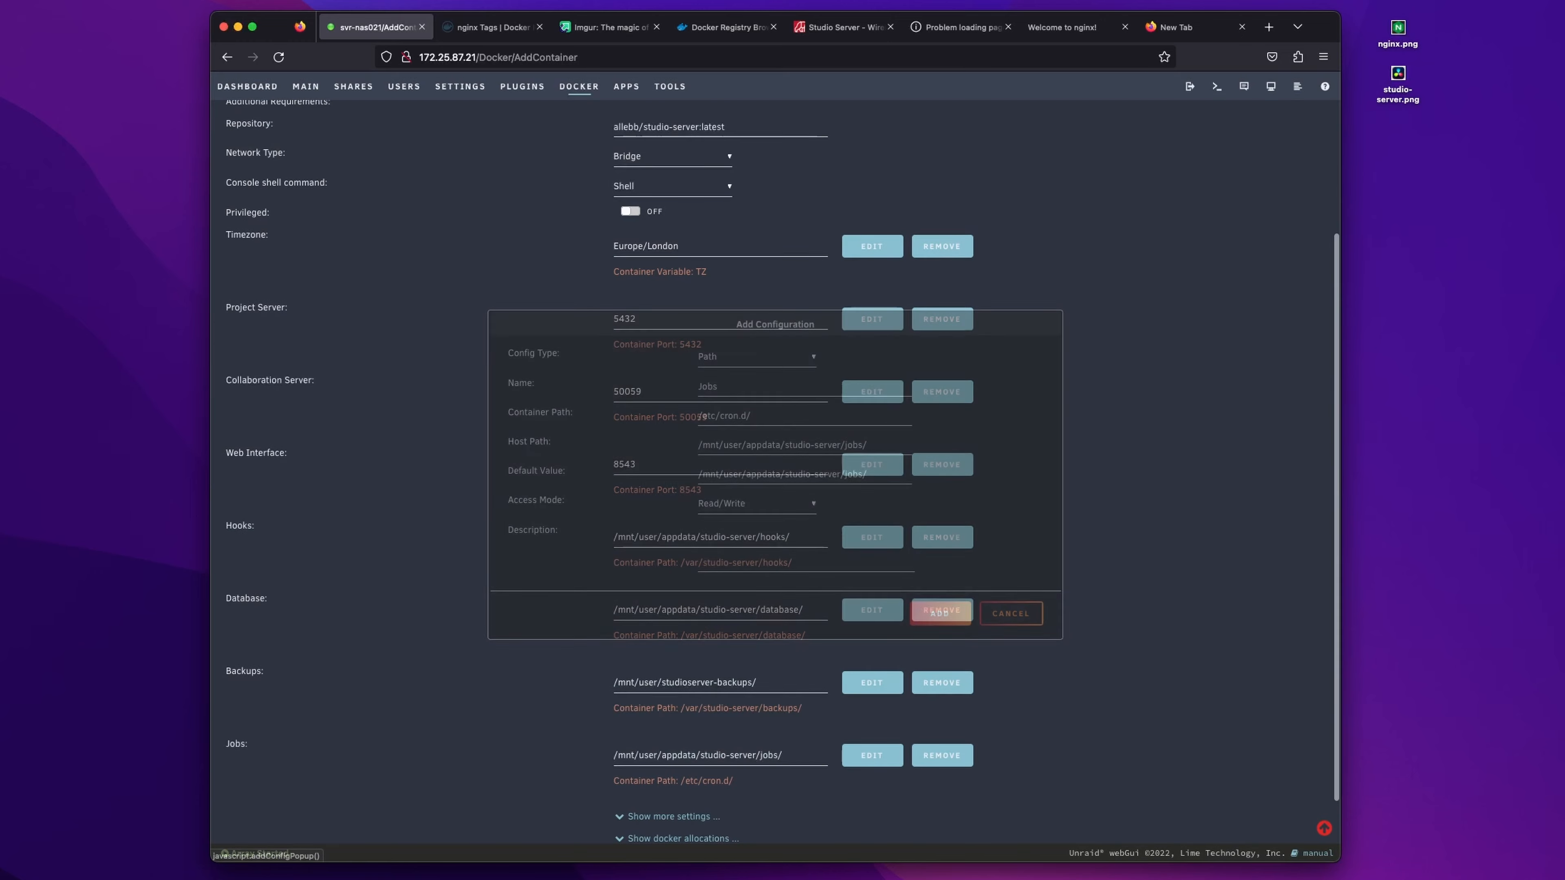
Apply the studio-server container configuration, comparing it with the docker run example on the Studio Server web page
scroll(776, 469, down, 3)
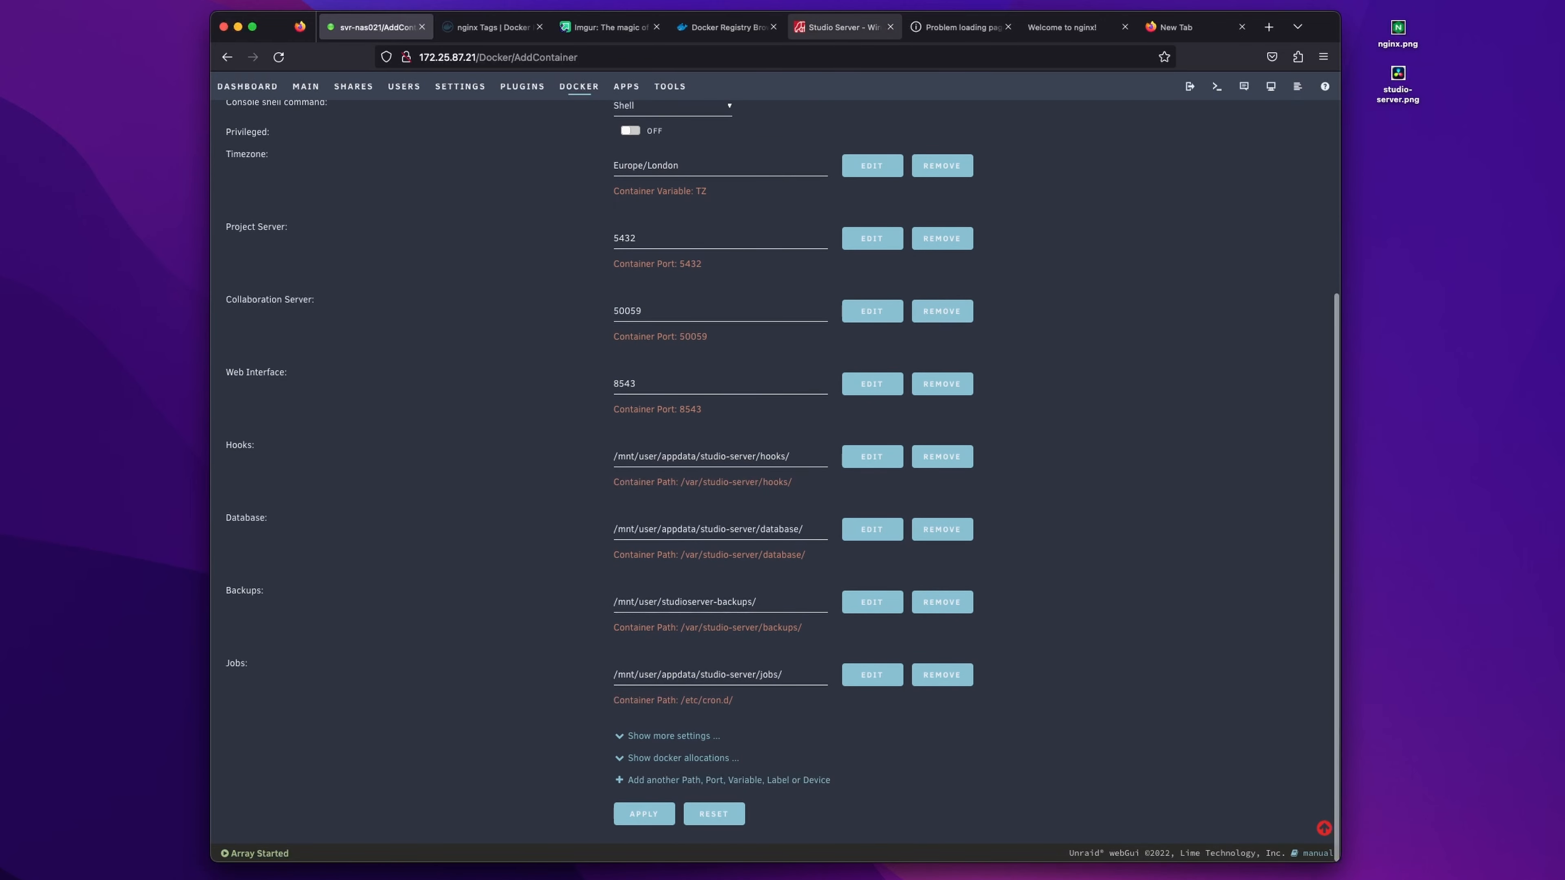
click(844, 27)
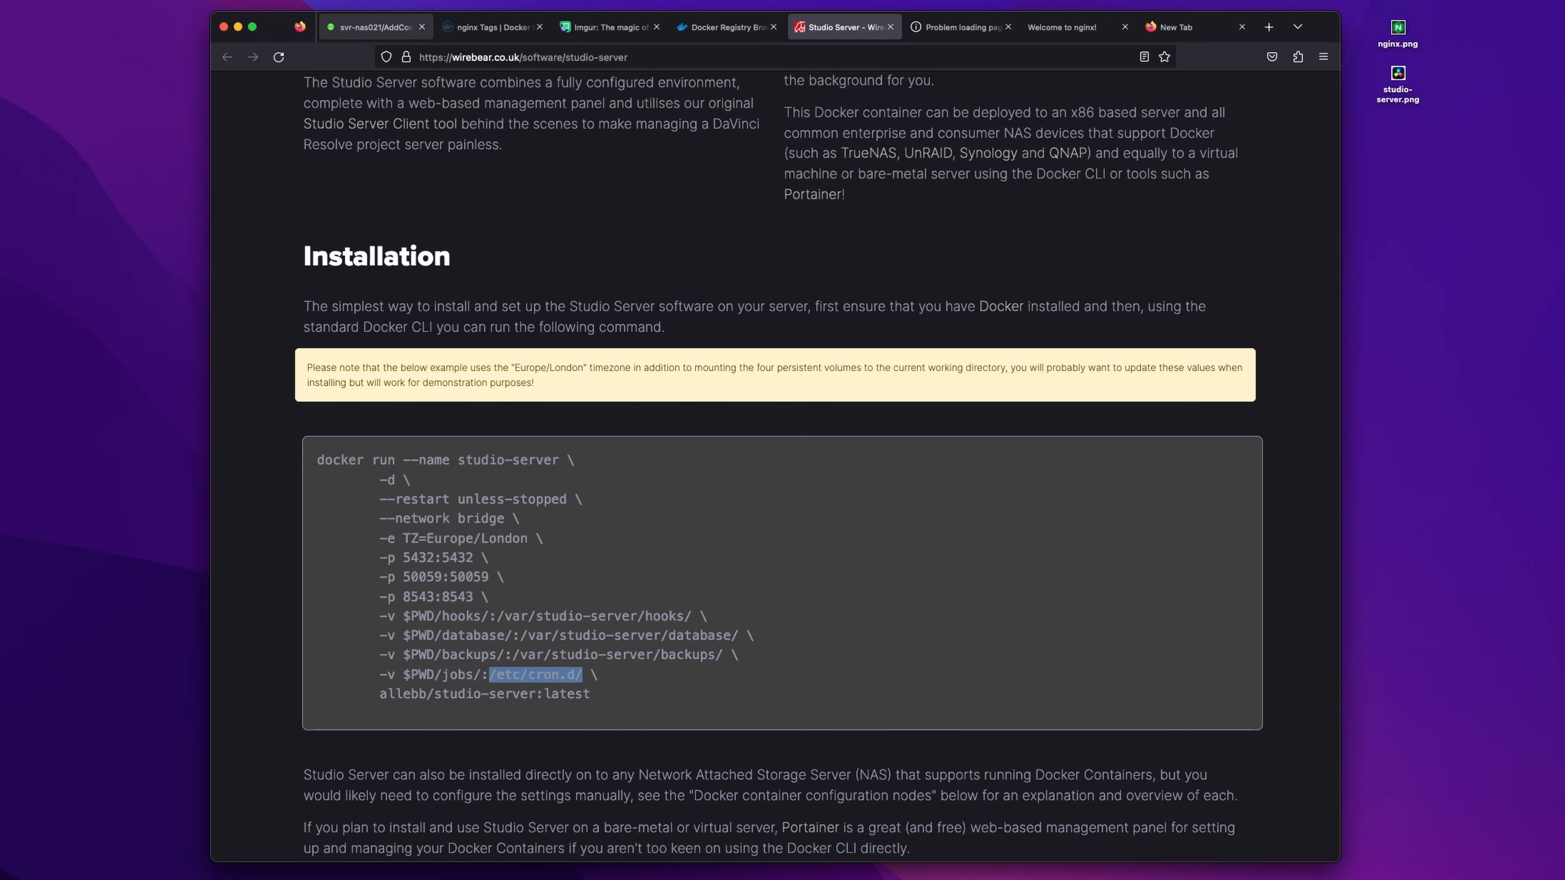
click(375, 26)
click(644, 814)
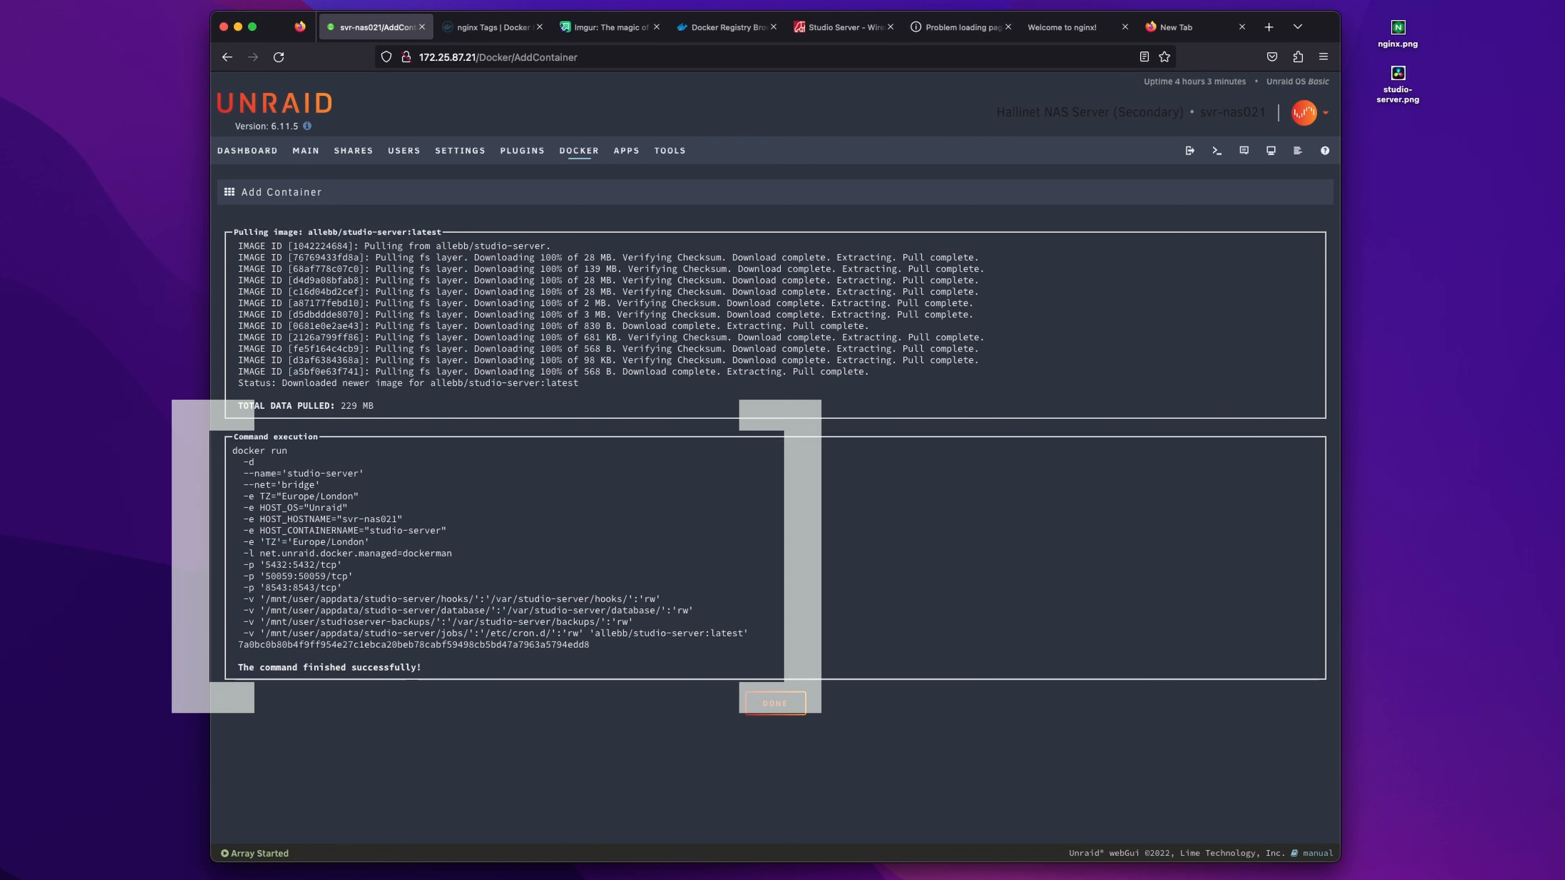
click(844, 28)
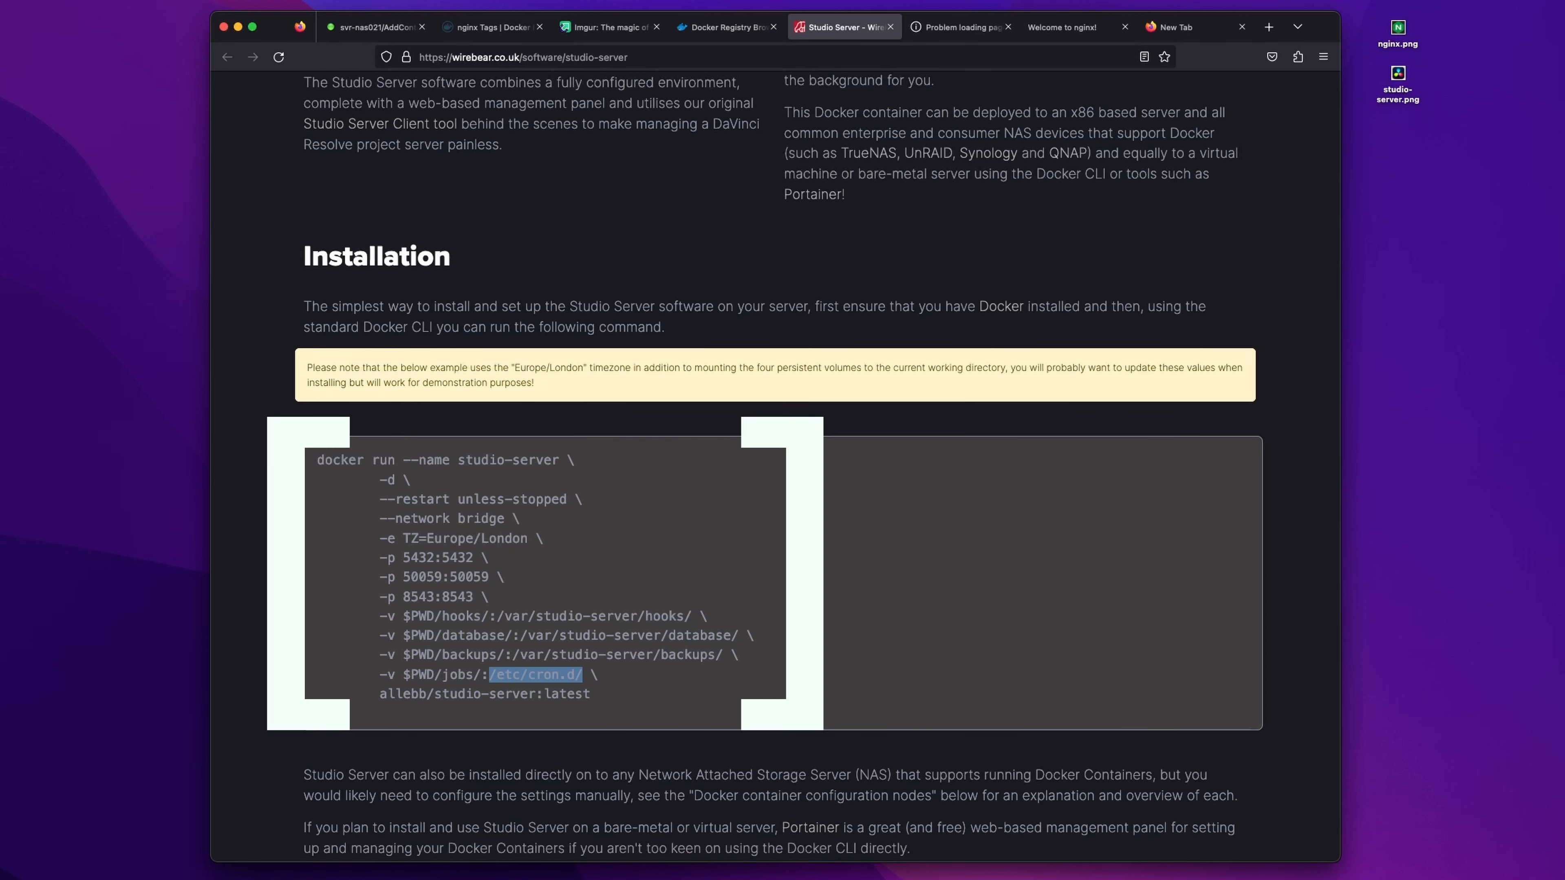
Examine the complete docker run example in the Installation section of the Studio Server web page
click(374, 28)
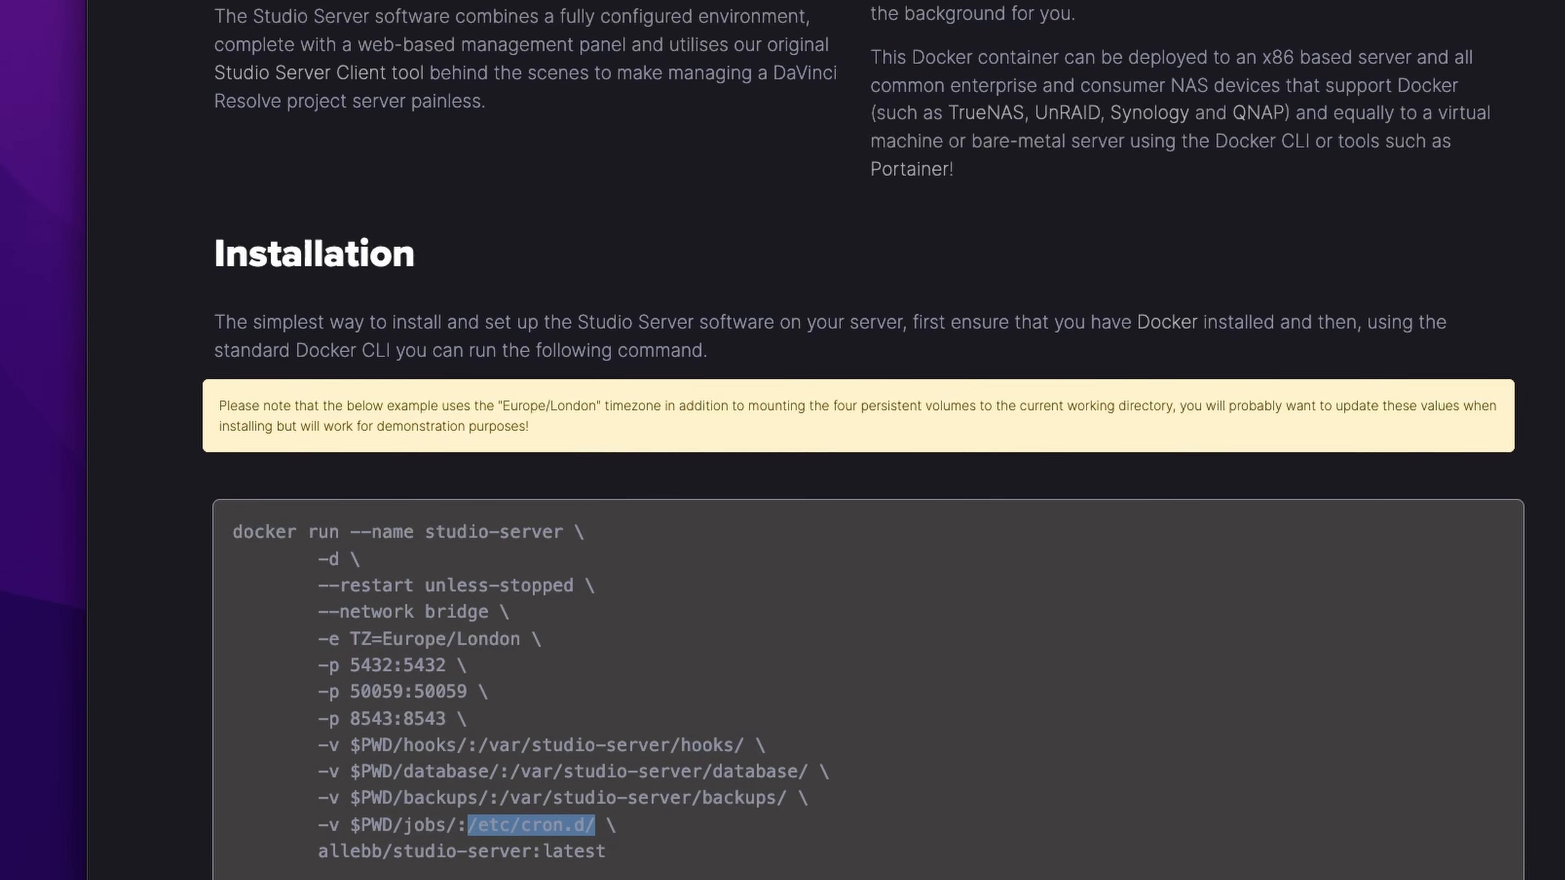
scroll(863, 440, down, 2)
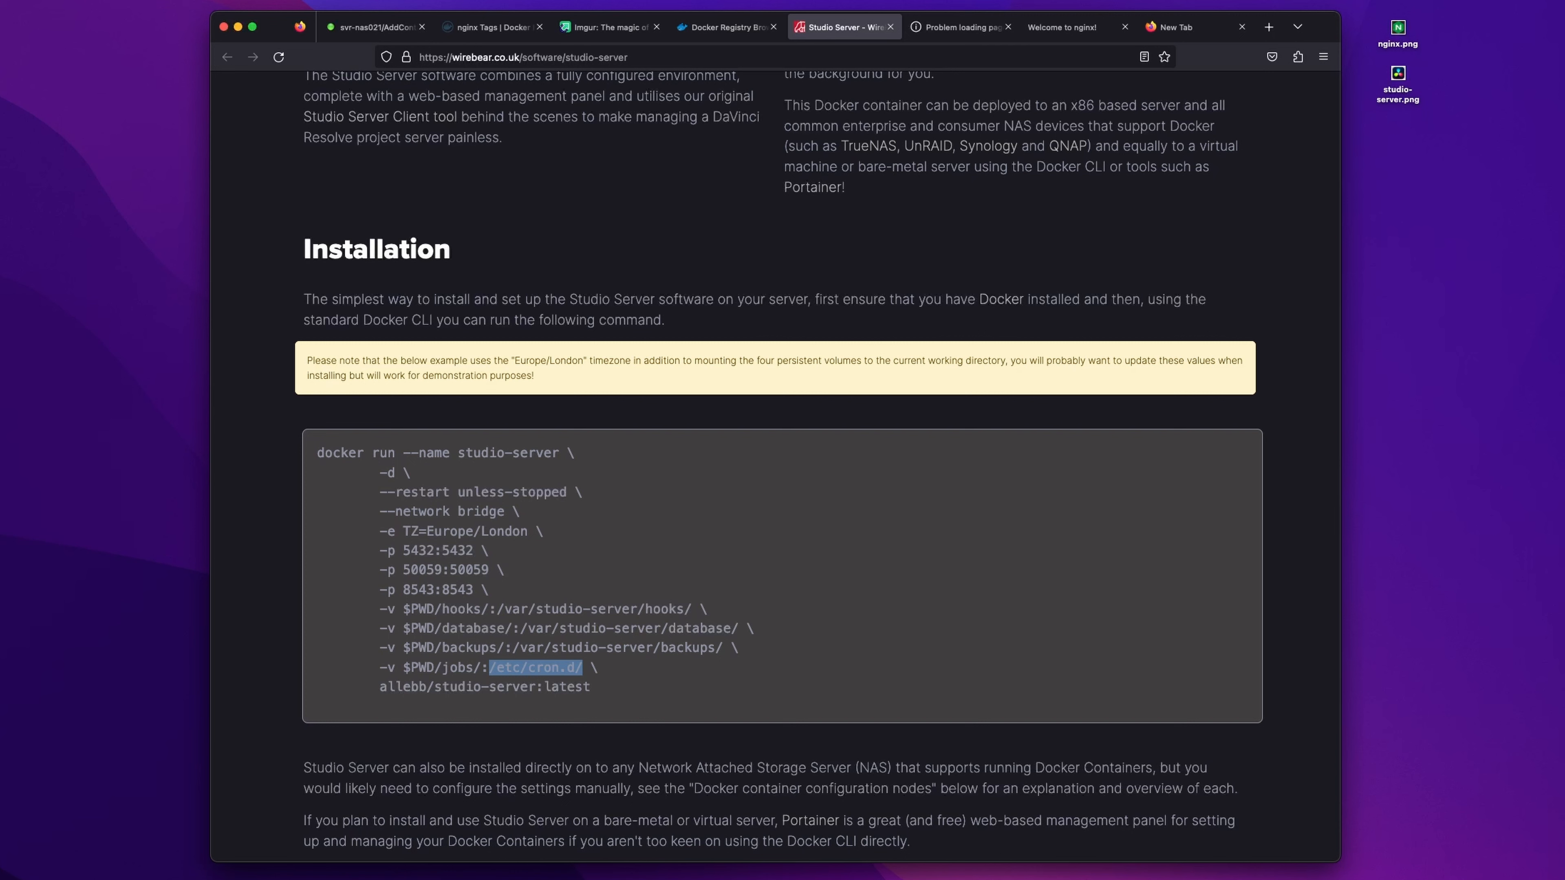
drag(318, 453, 690, 669)
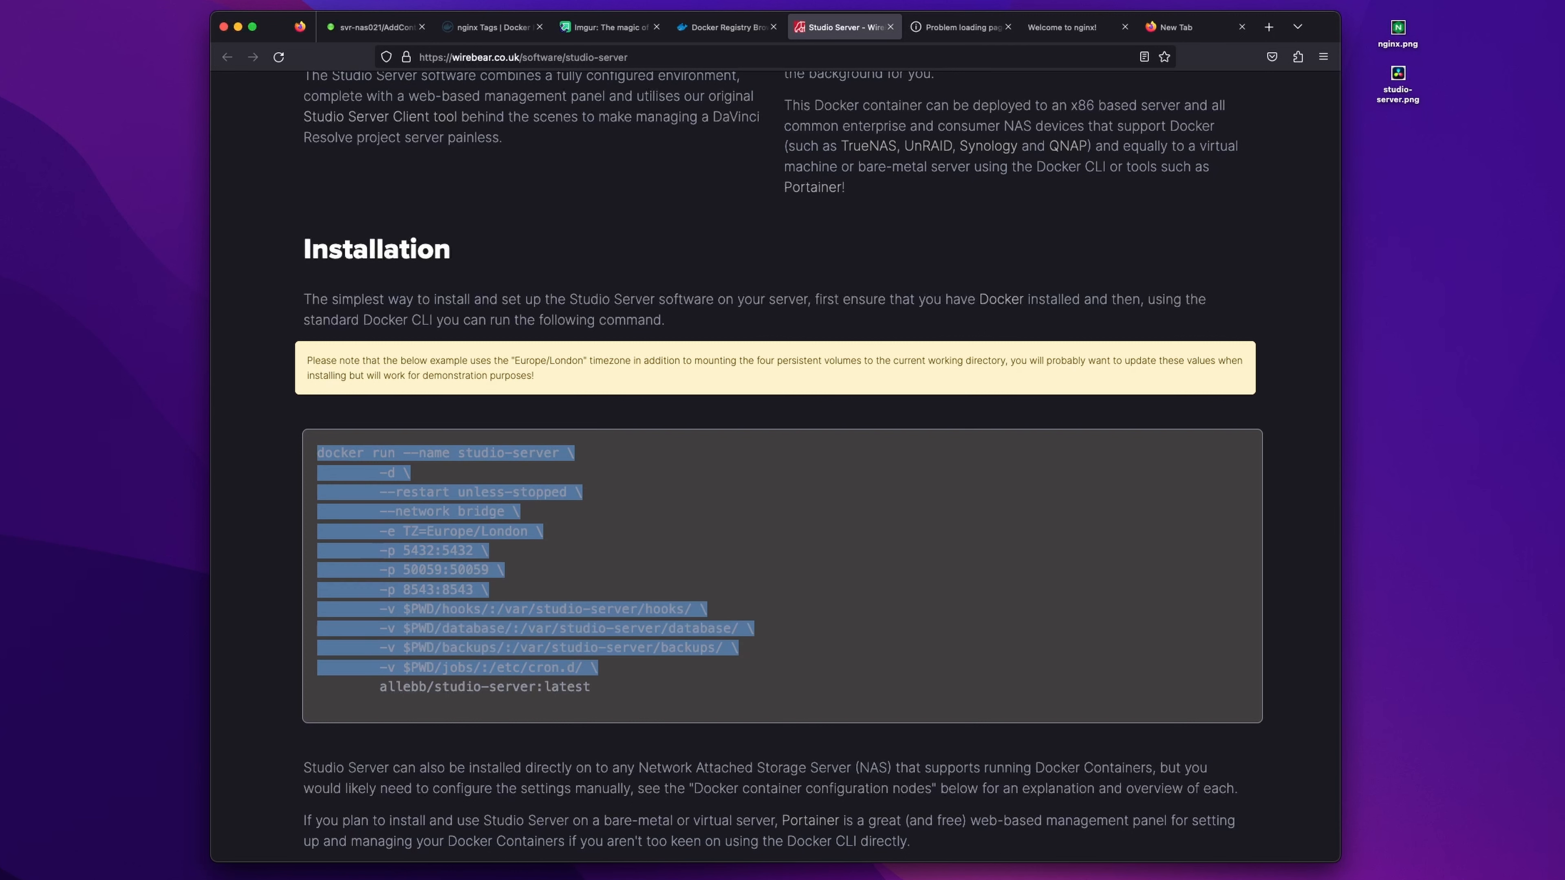
click(690, 669)
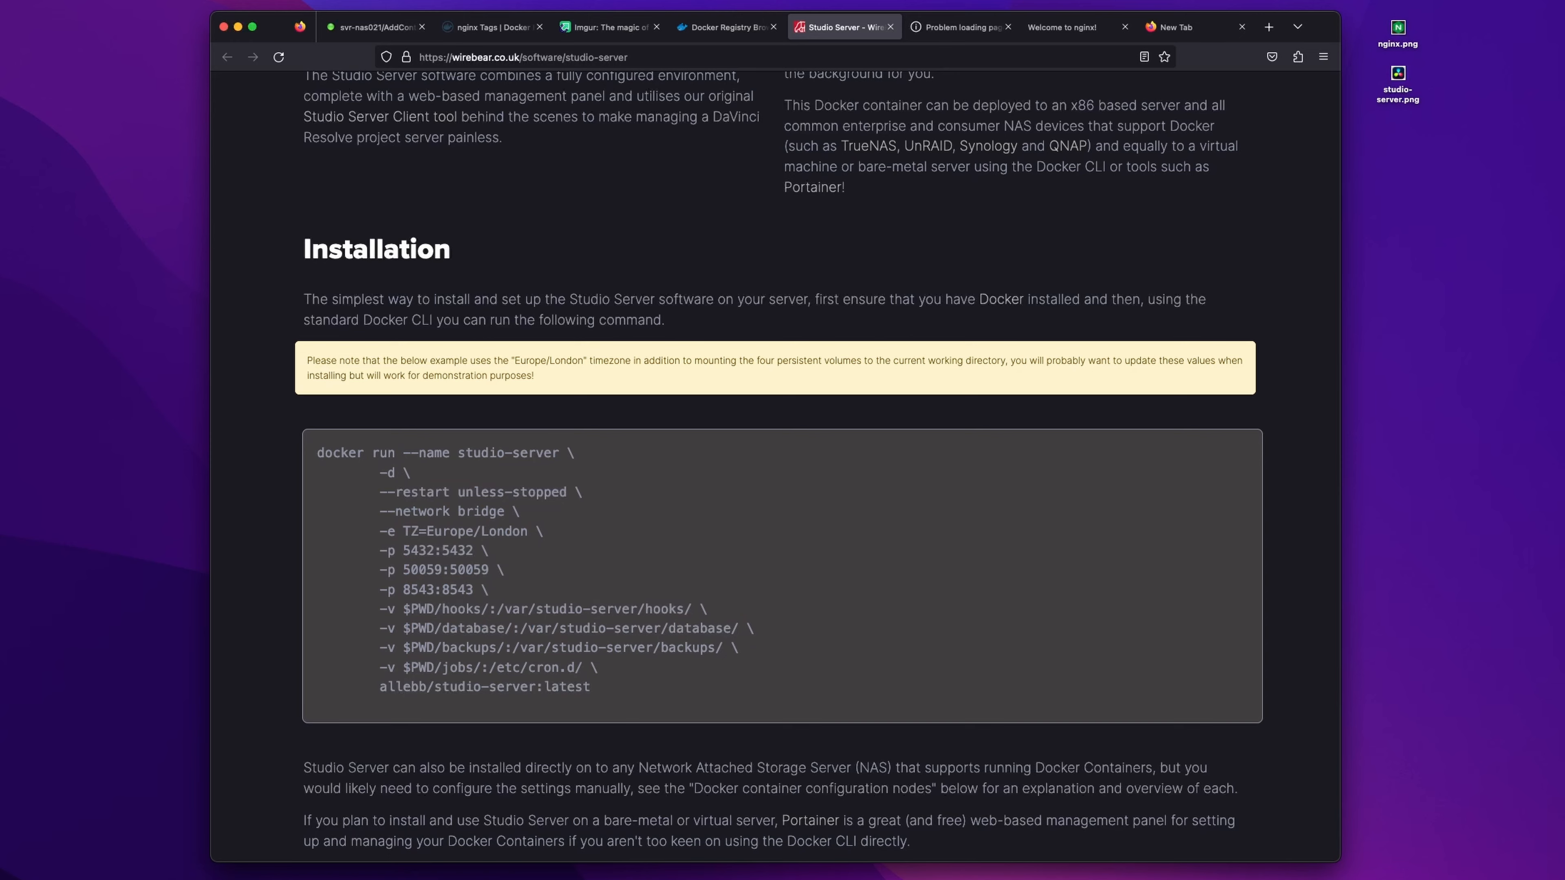
Check the two TZ timezone variables in Unraid's executed docker run command and return to the container list
click(375, 27)
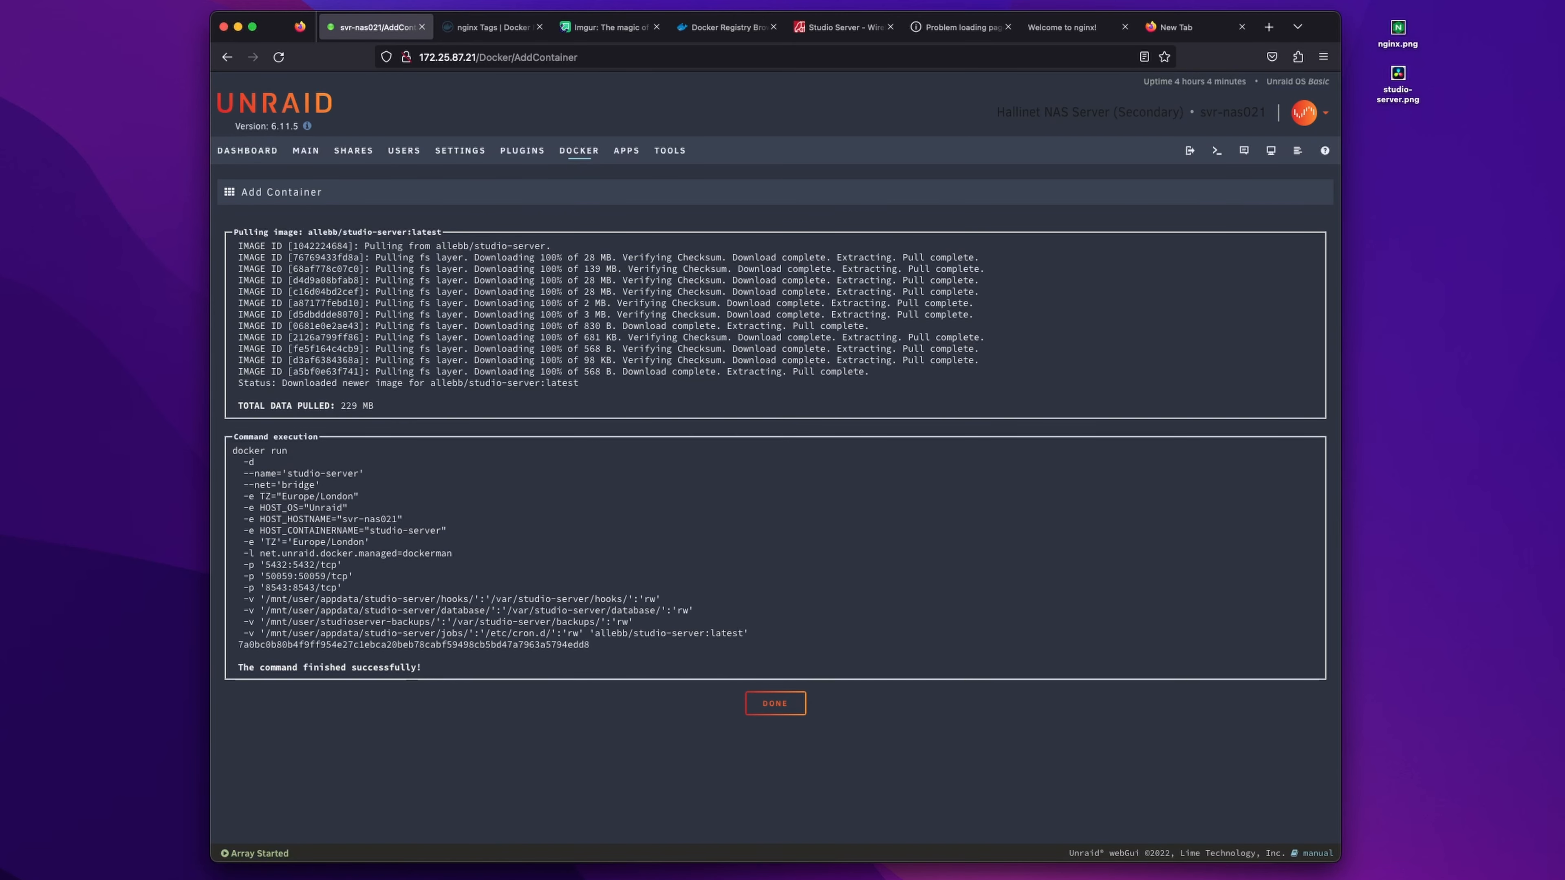
drag(359, 496, 243, 496)
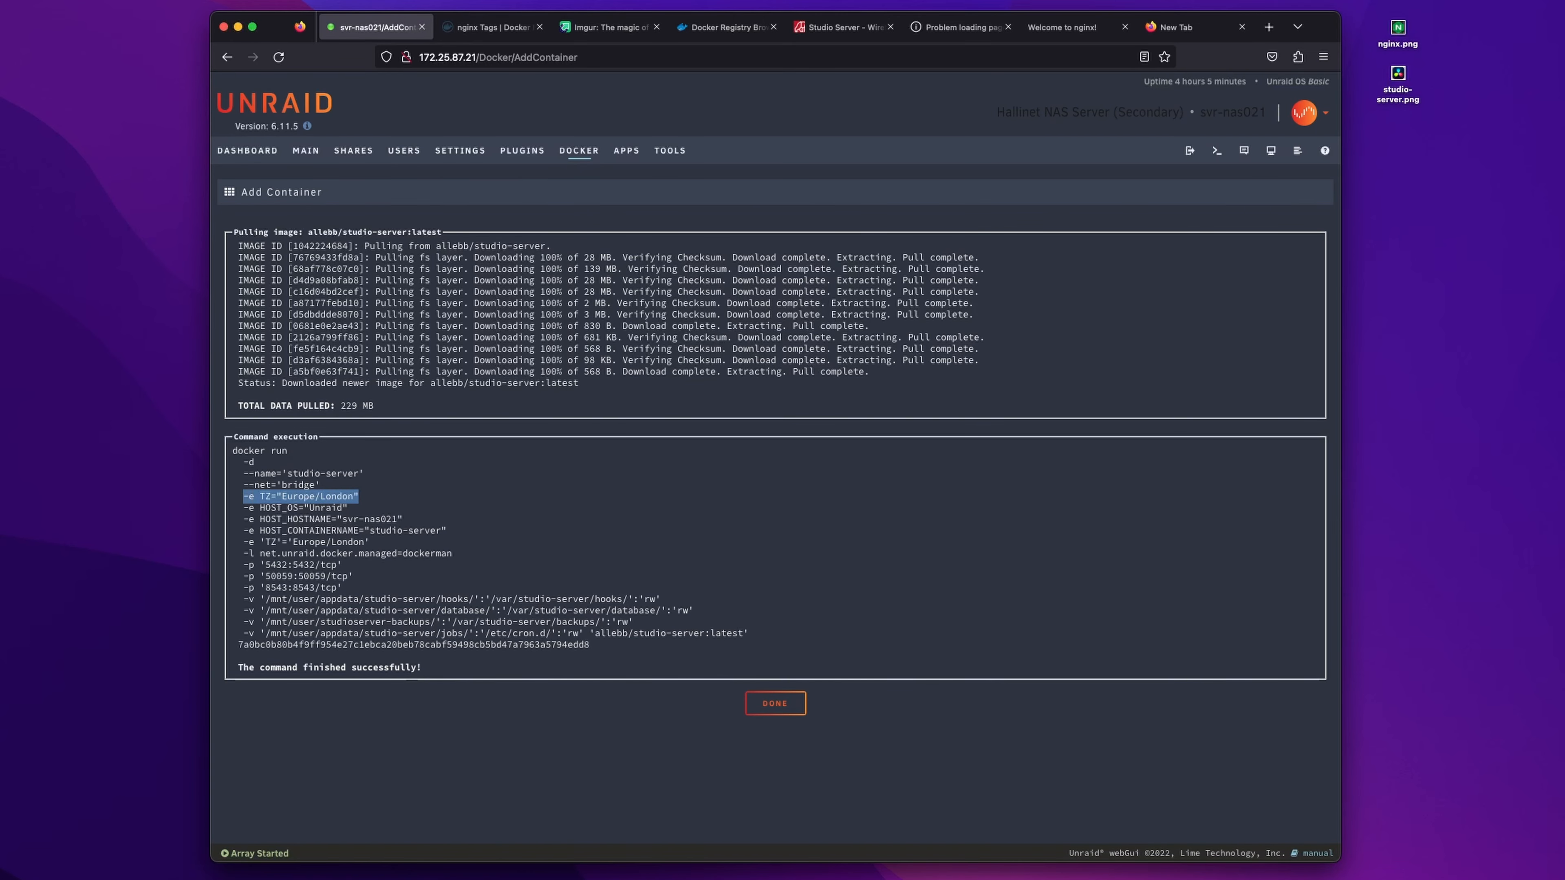
click(244, 496)
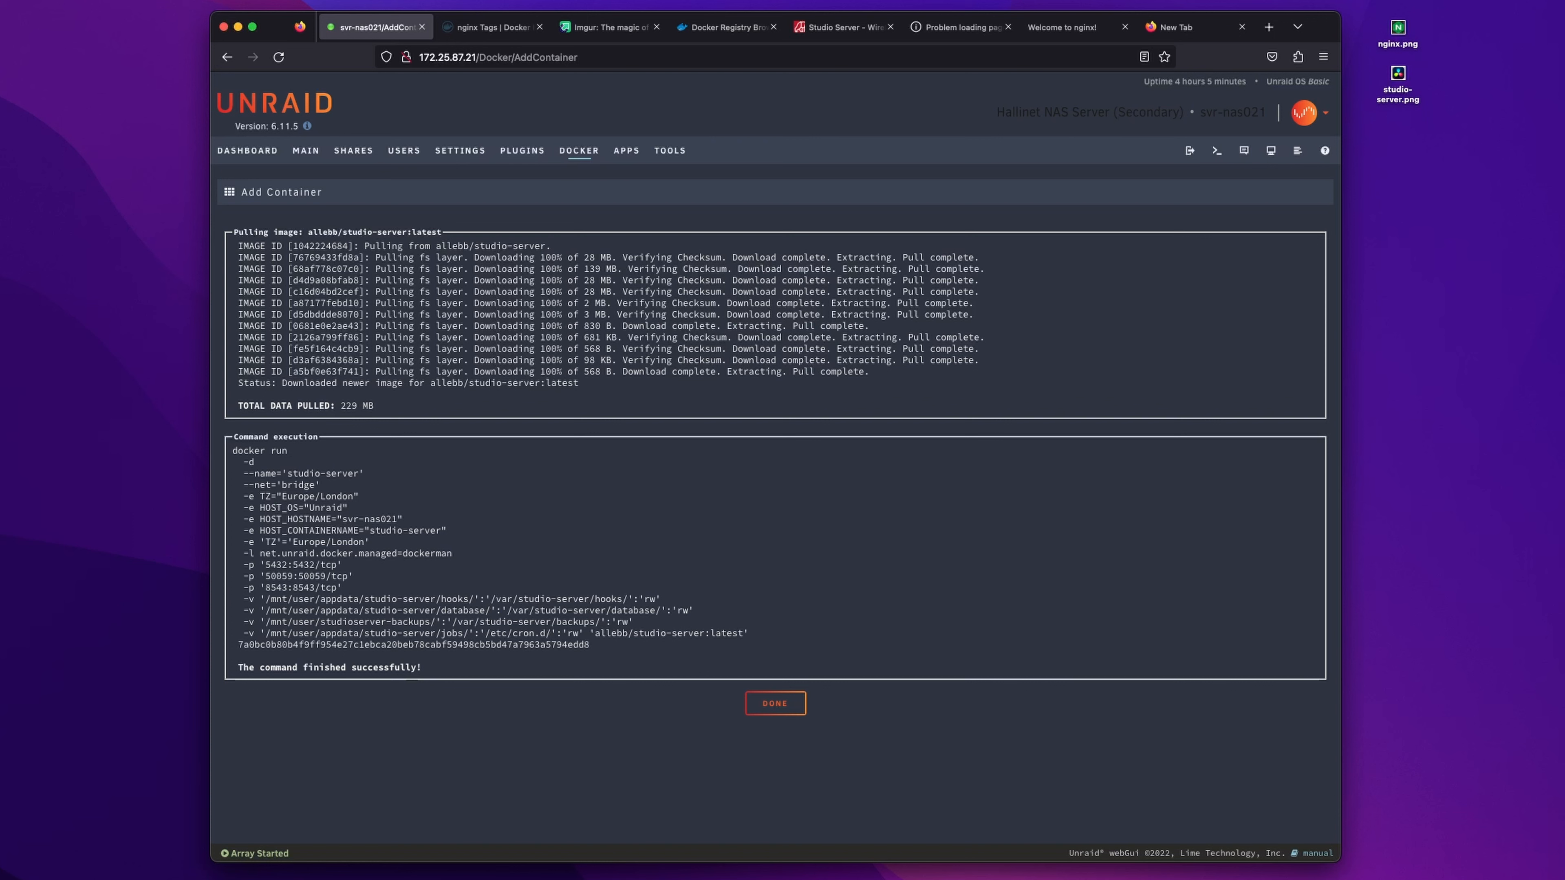
drag(370, 542, 243, 542)
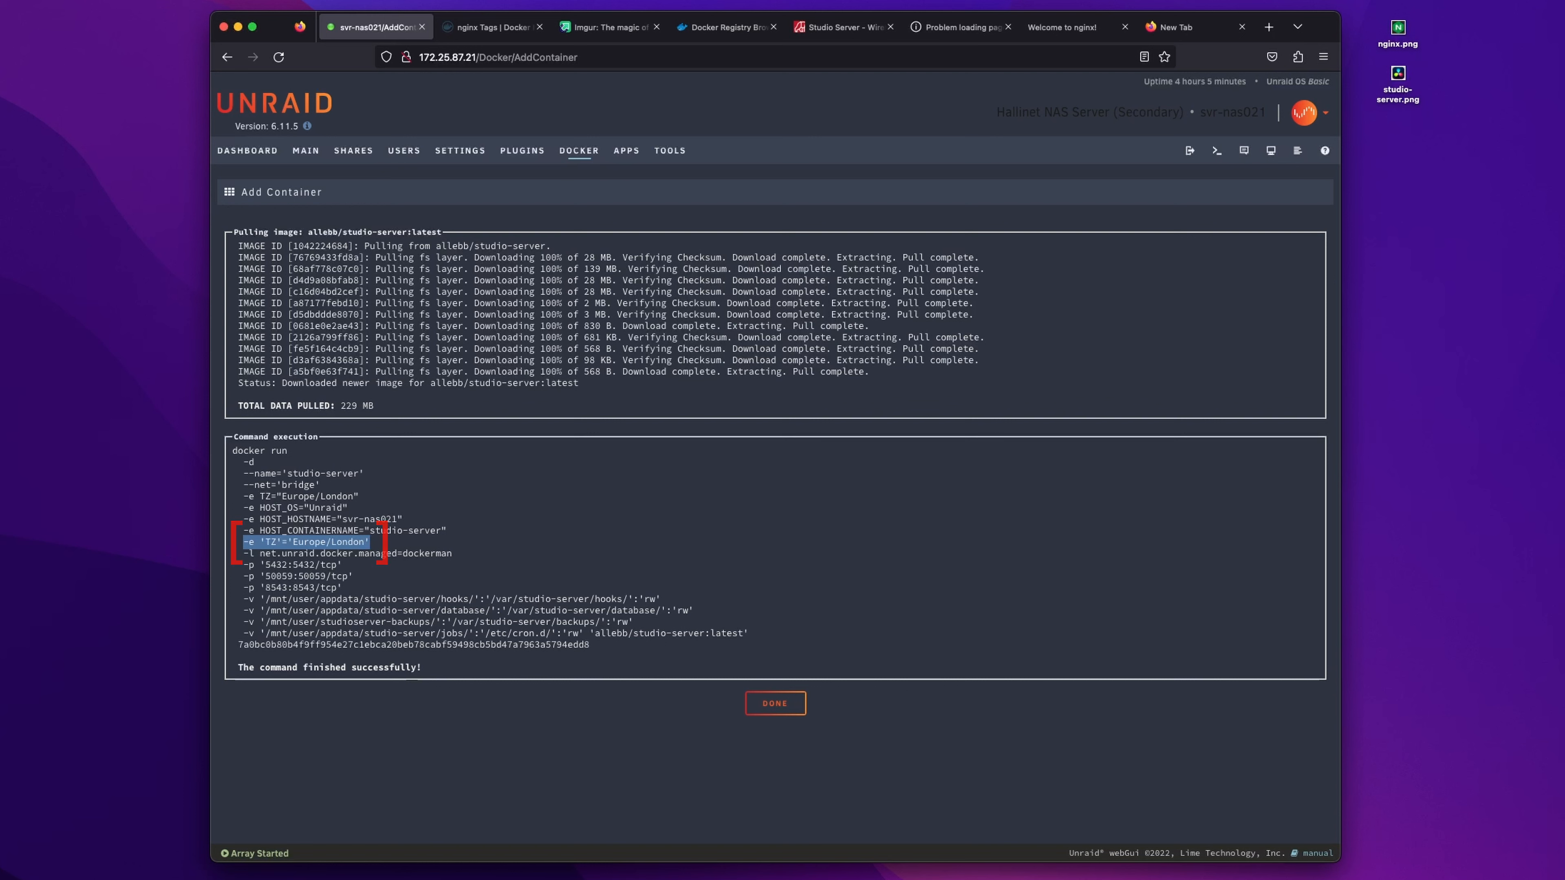
click(243, 542)
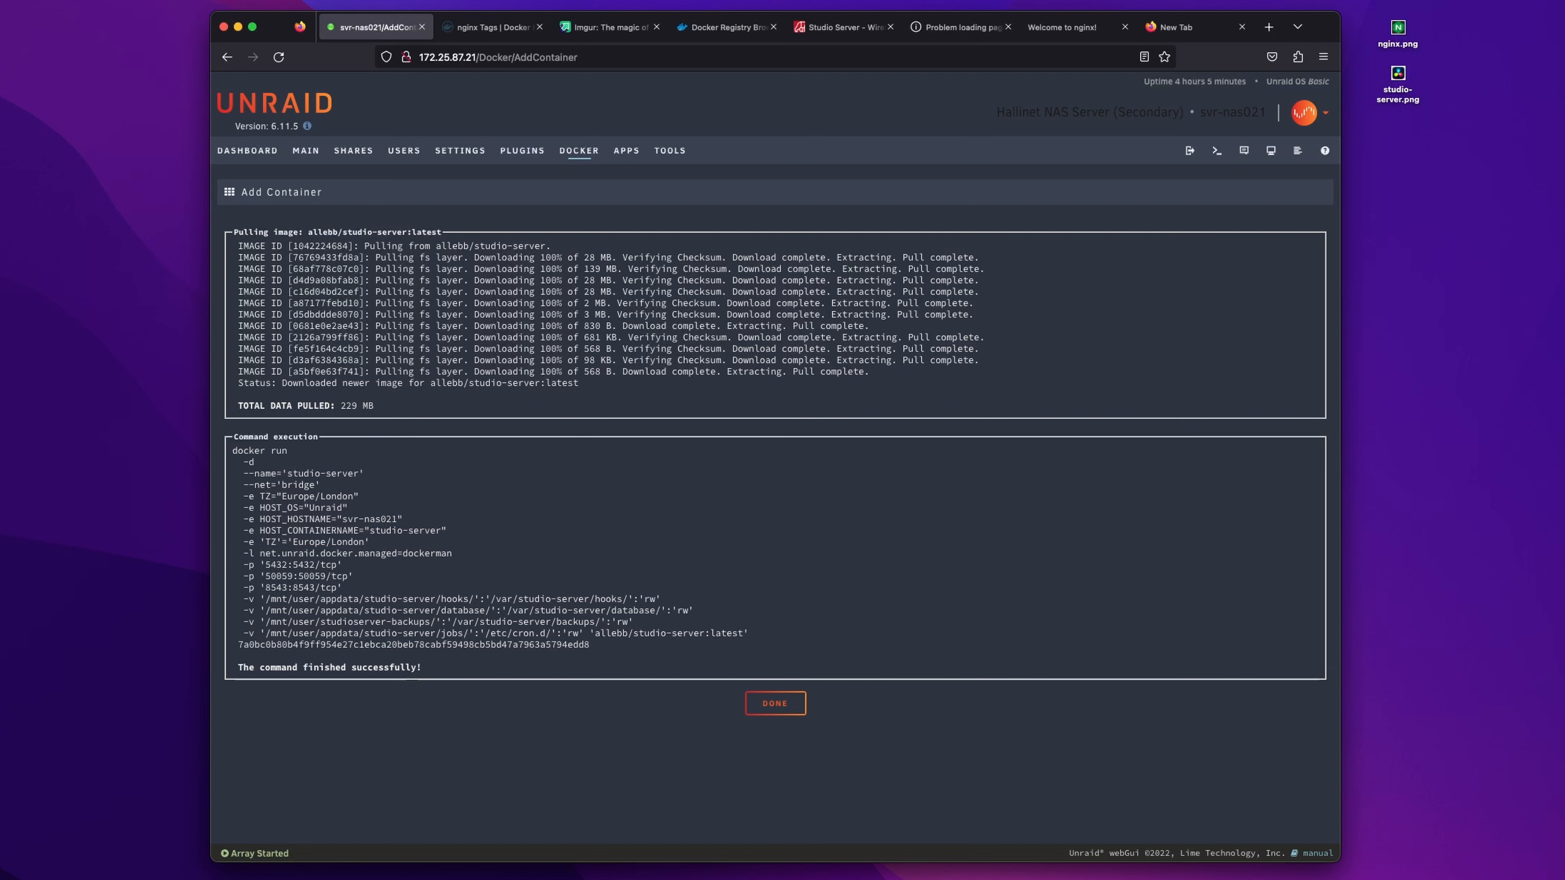
drag(370, 542, 292, 542)
click(292, 542)
click(775, 703)
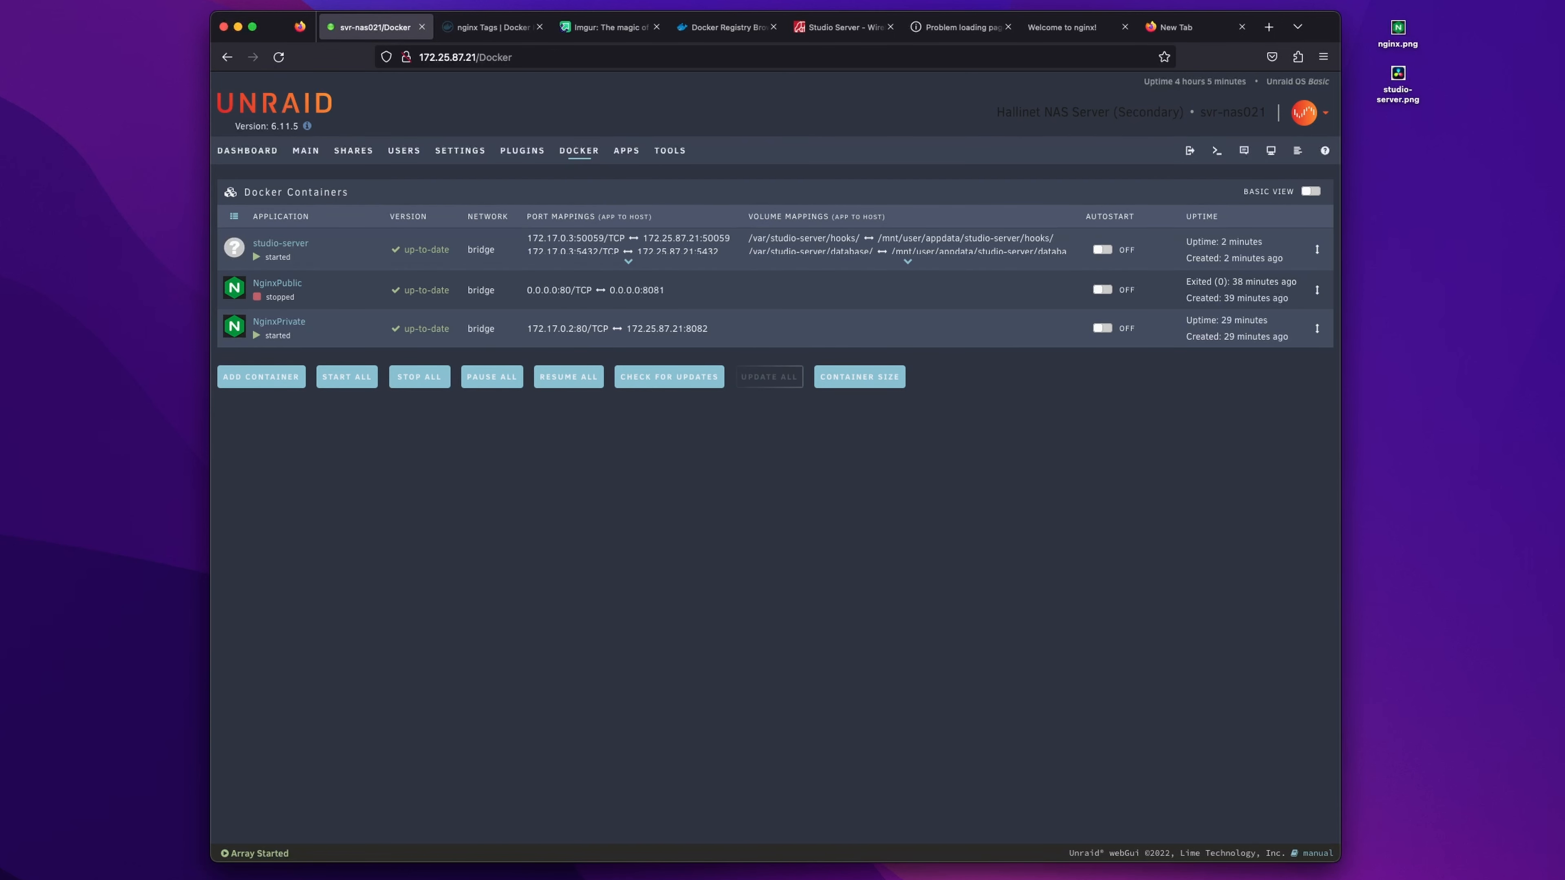
Expand the studio-server container's port mappings and open its configuration for editing
click(628, 261)
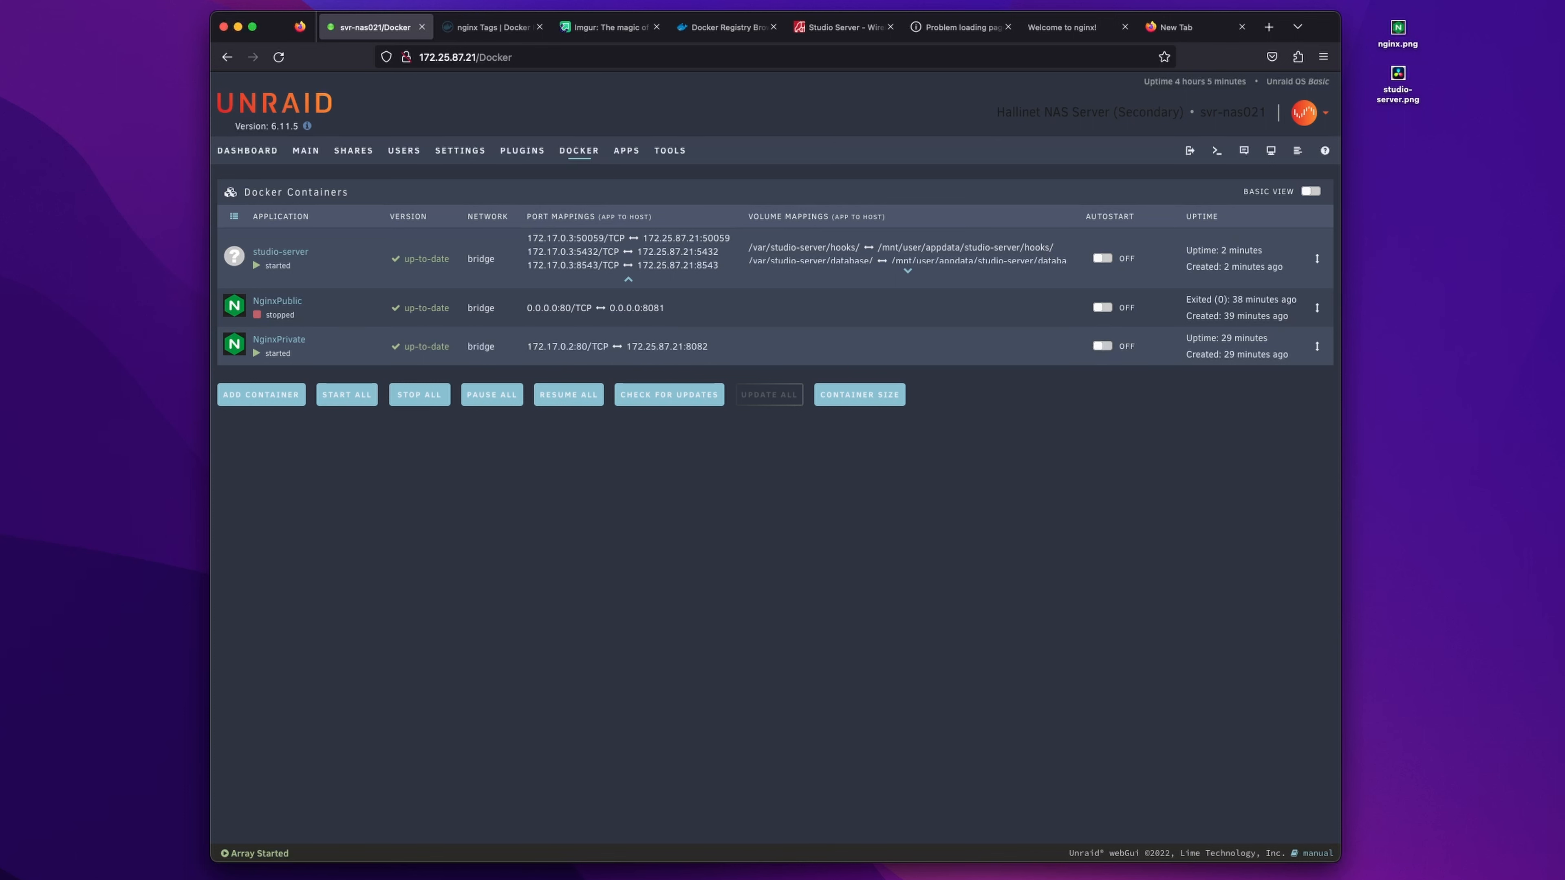
click(241, 258)
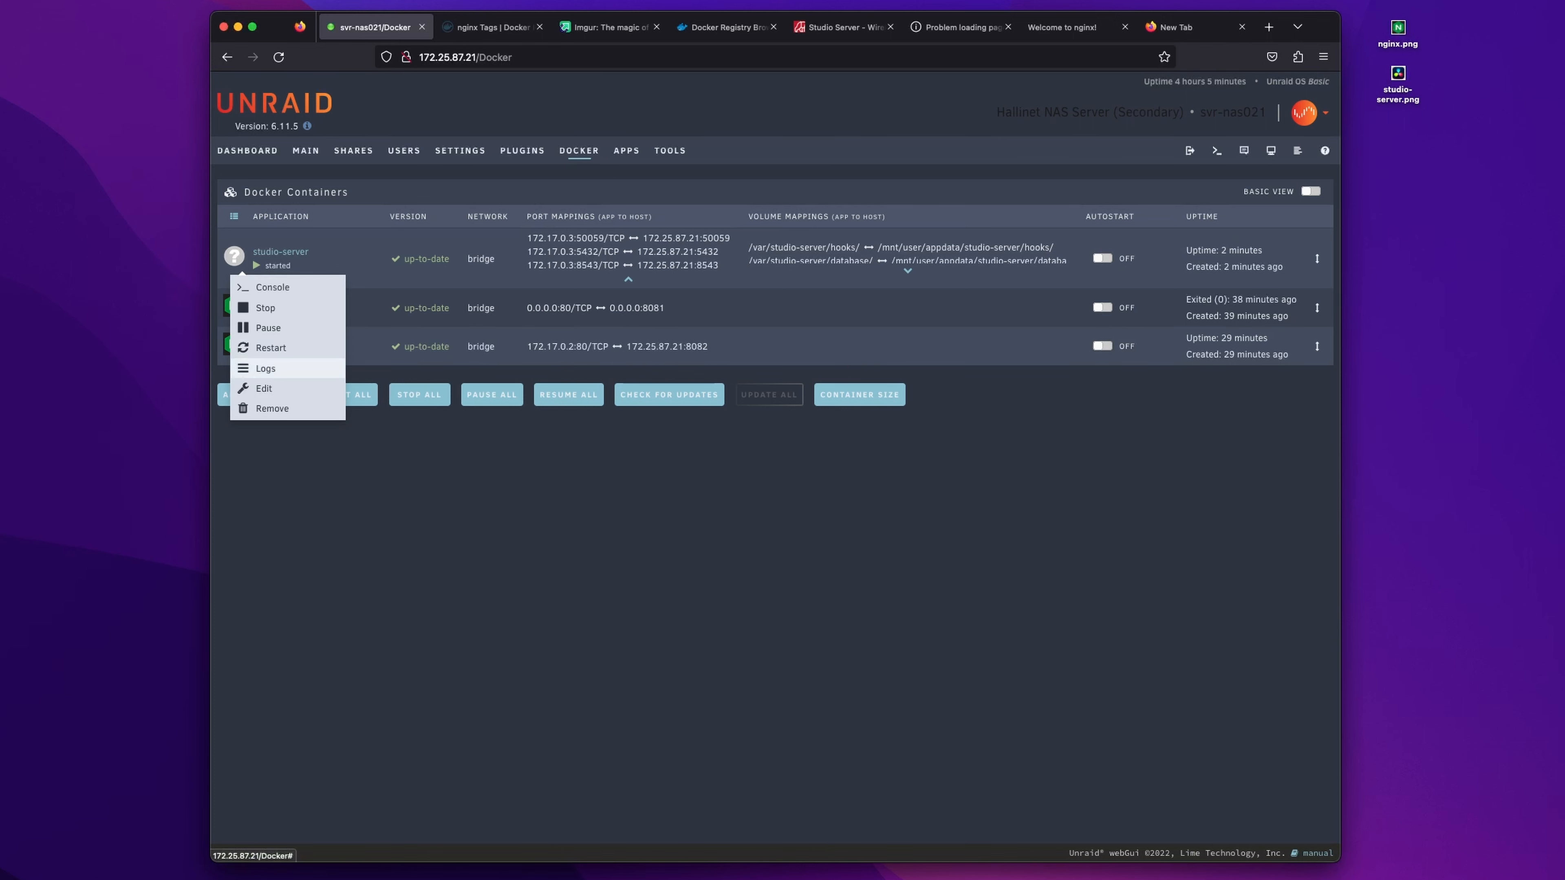
click(264, 389)
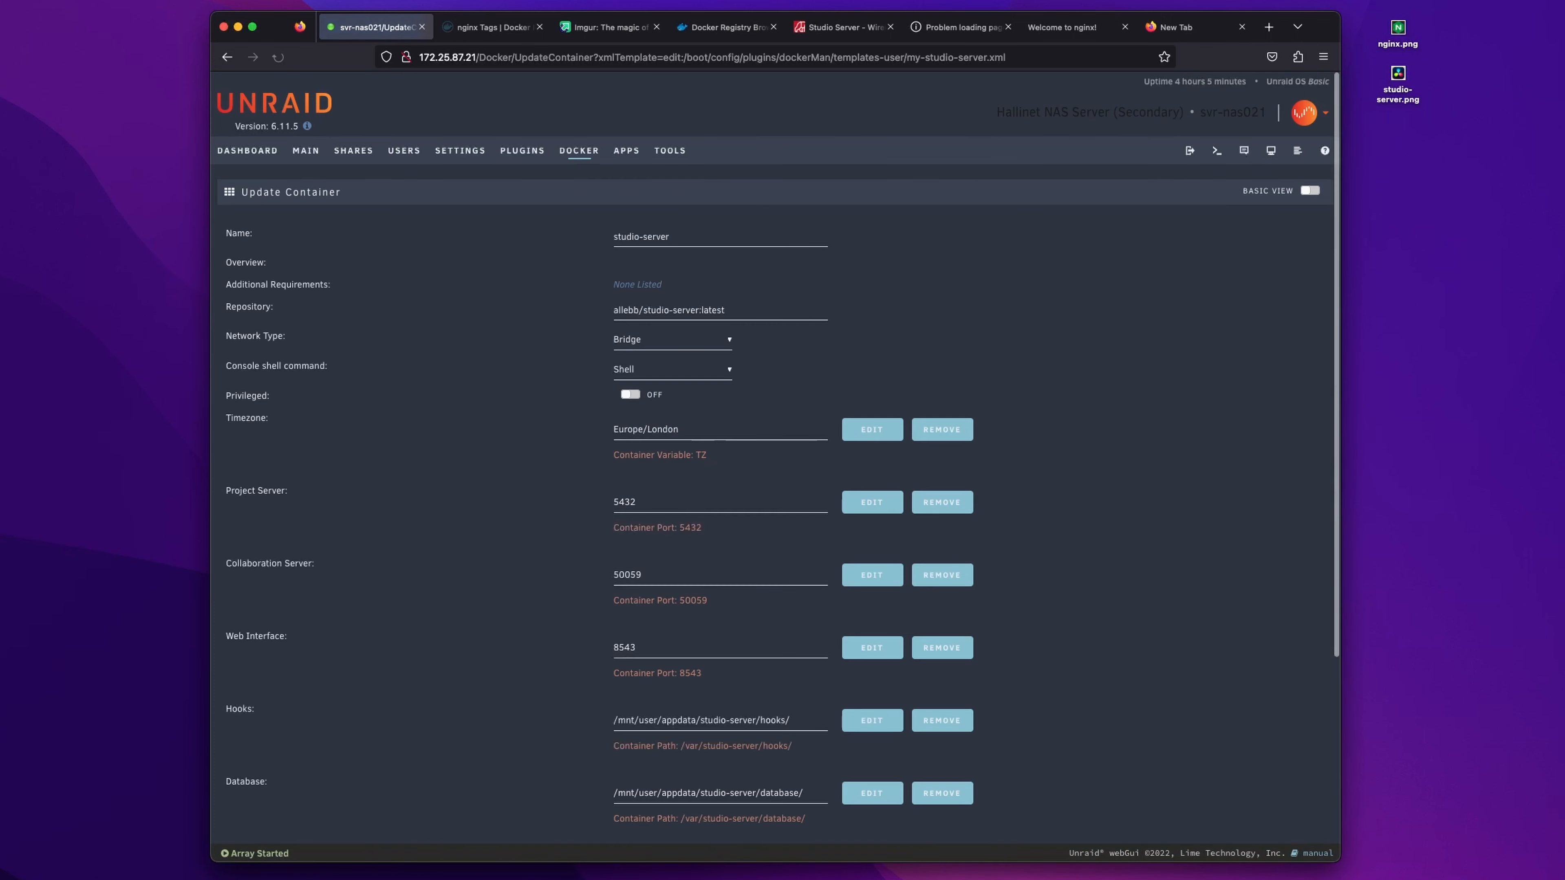
scroll(775, 459, down, 1)
scroll(775, 456, up, 1)
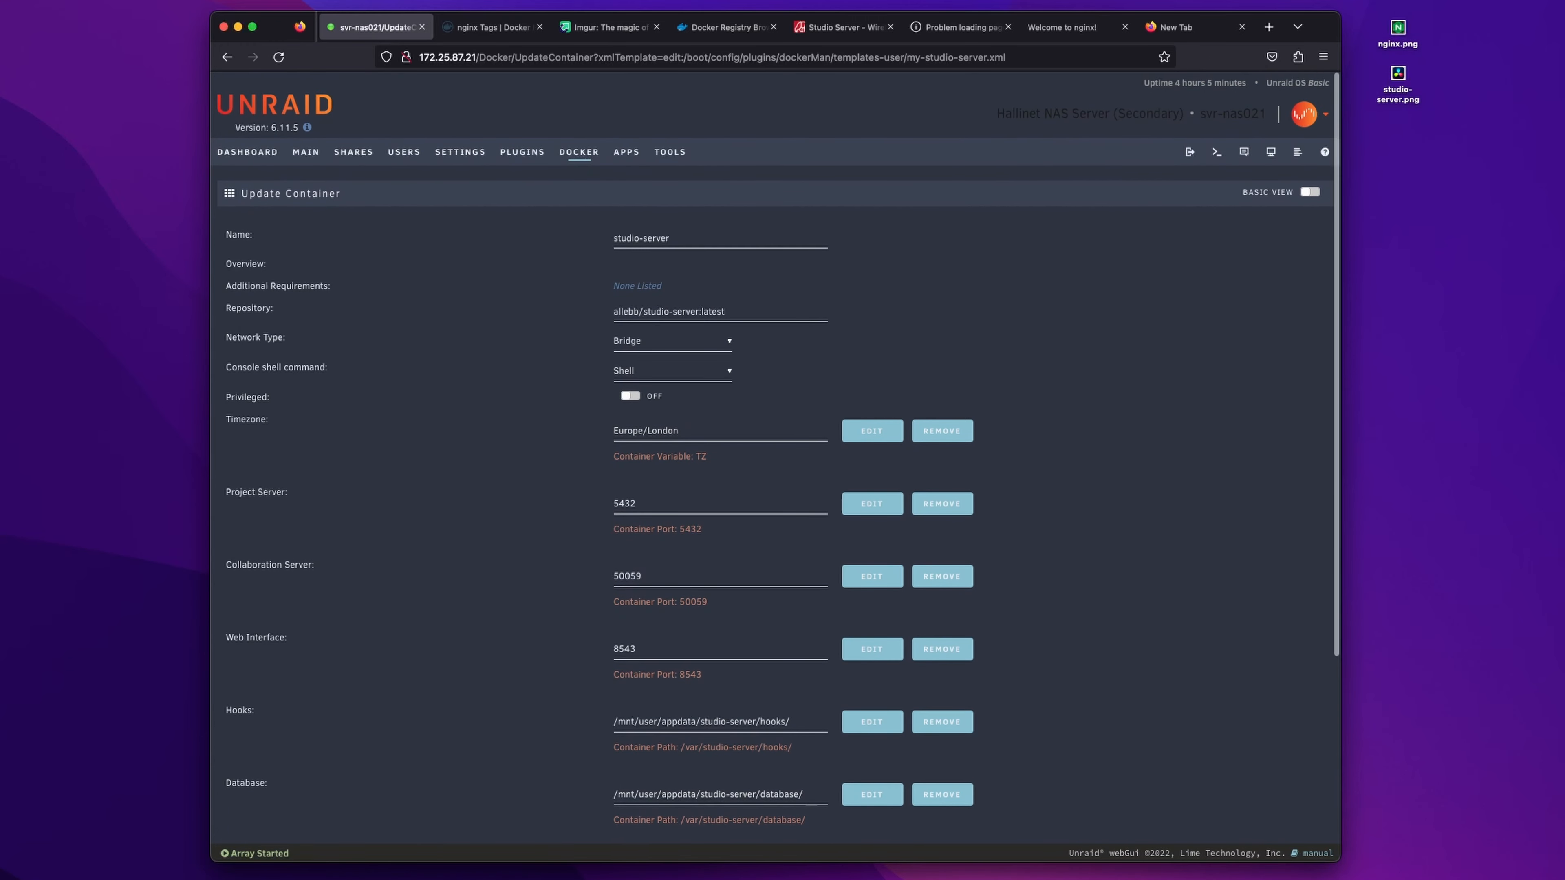